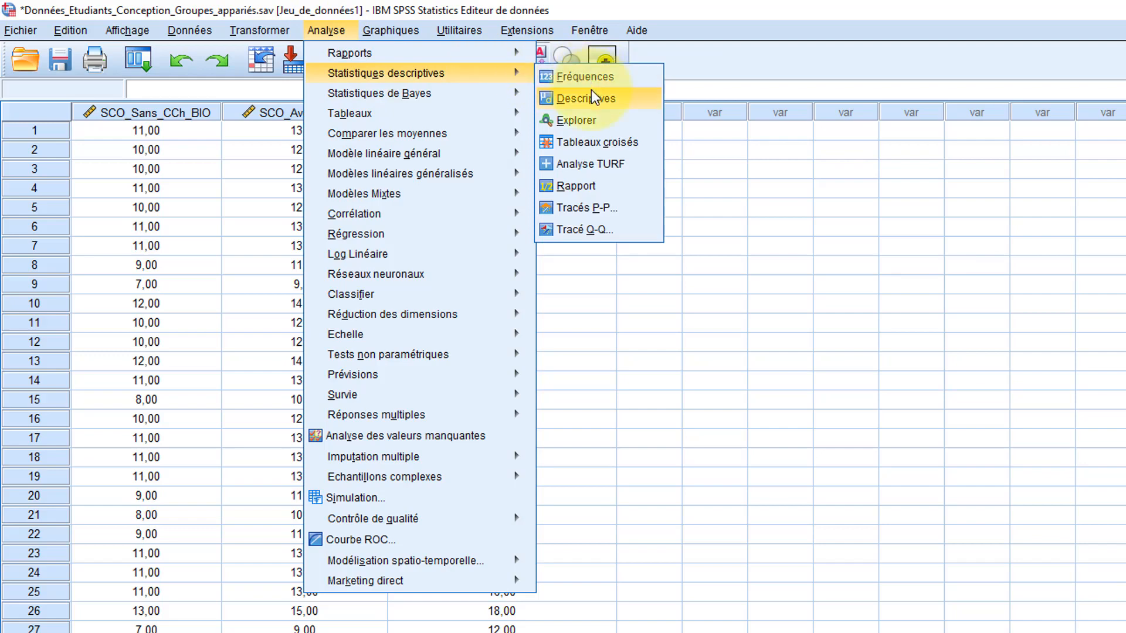
# Open the Explore analysis and assign all three Score_Conception variables to the dependent variables list
pyautogui.click(586, 122)
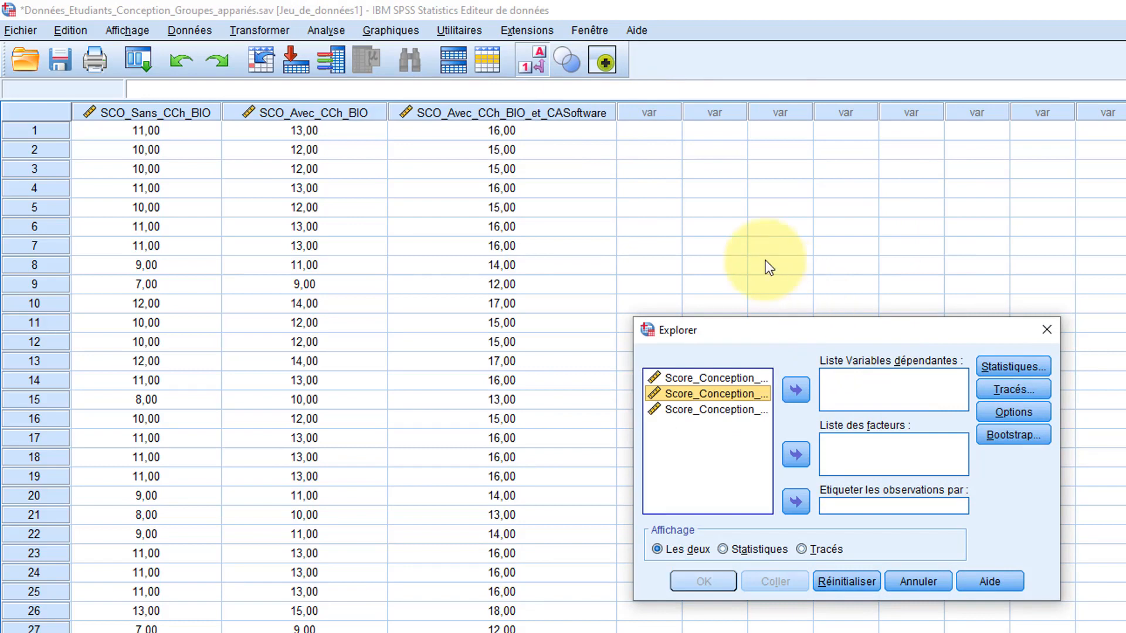
pyautogui.click(710, 376)
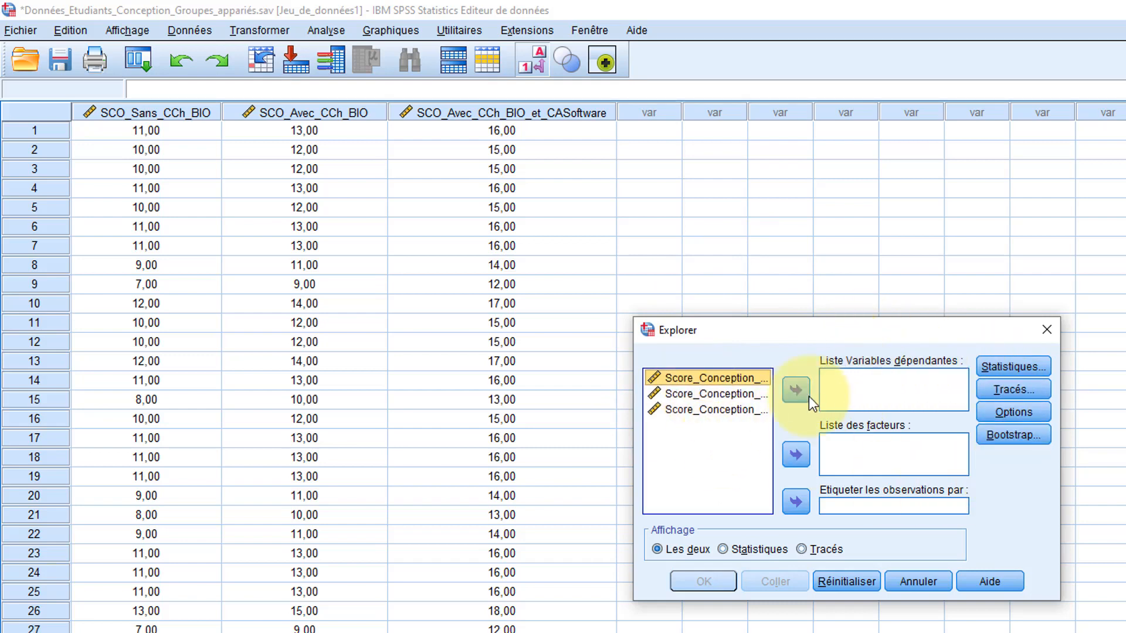
pyautogui.click(800, 389)
pyautogui.click(736, 379)
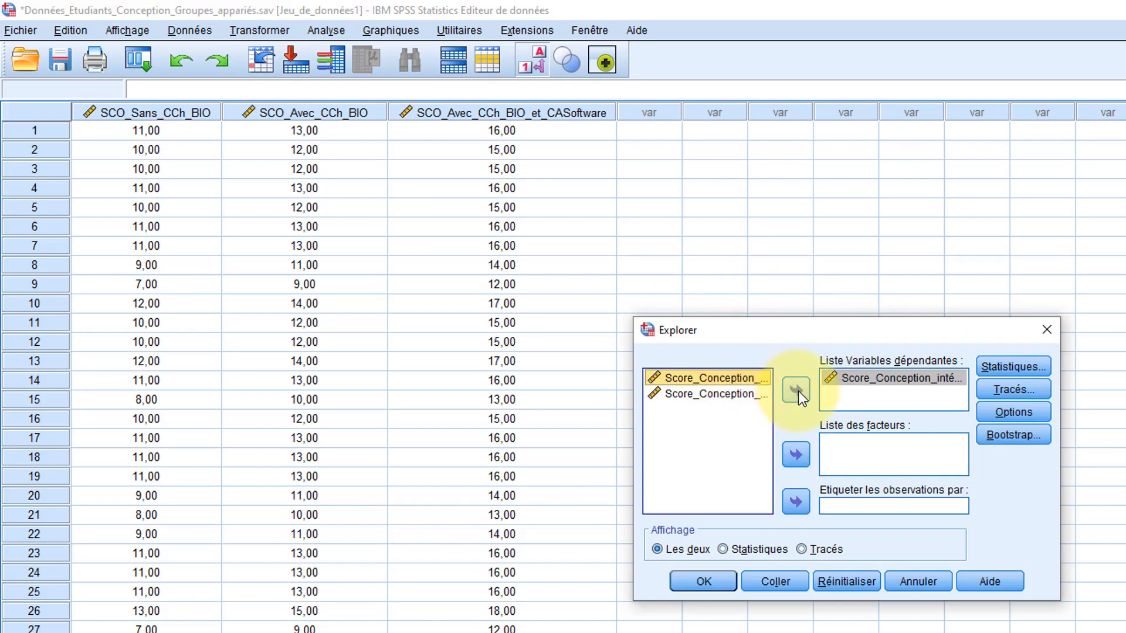
pyautogui.click(798, 392)
pyautogui.click(723, 383)
pyautogui.click(796, 392)
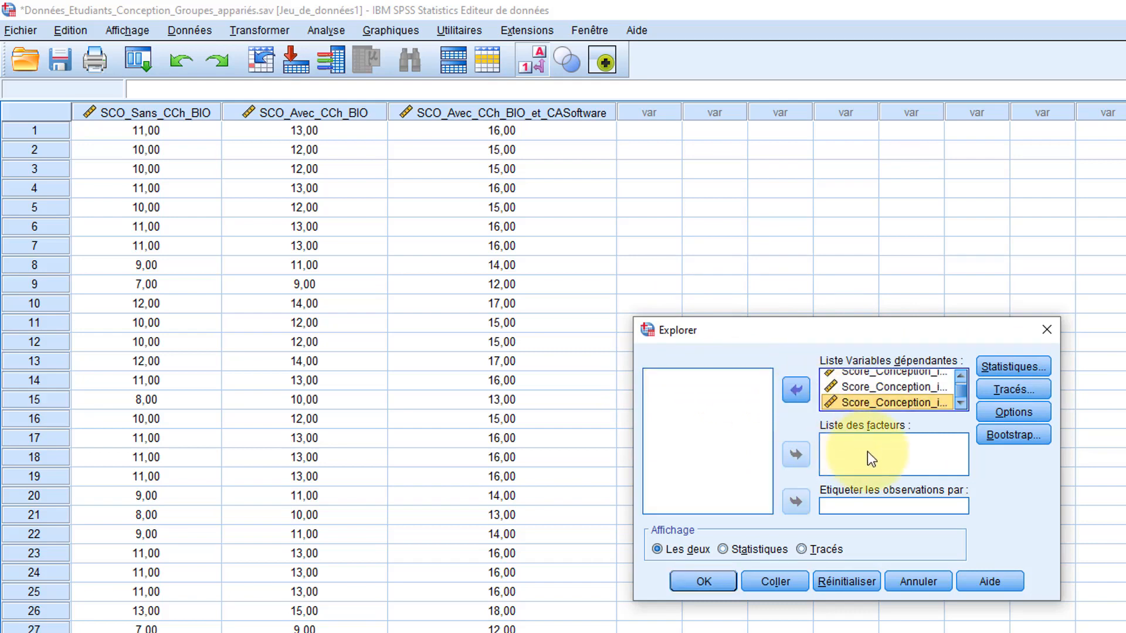
# Request descriptives with a 95% confidence interval, plus histograms and normality plots with tests, without boxplots
pyautogui.click(997, 366)
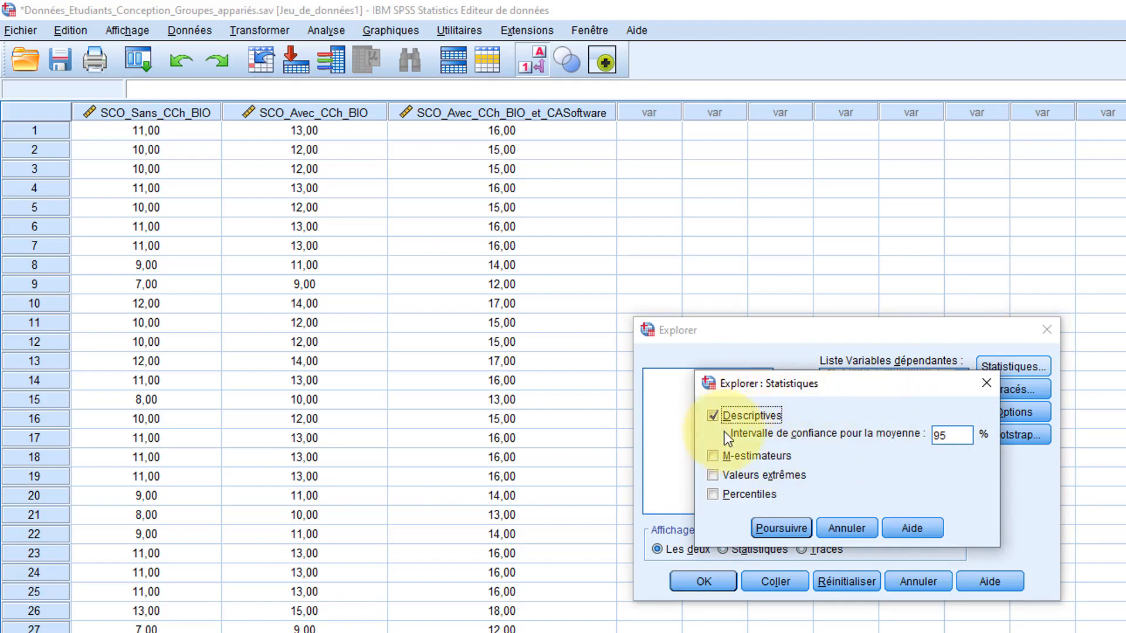
pyautogui.click(779, 529)
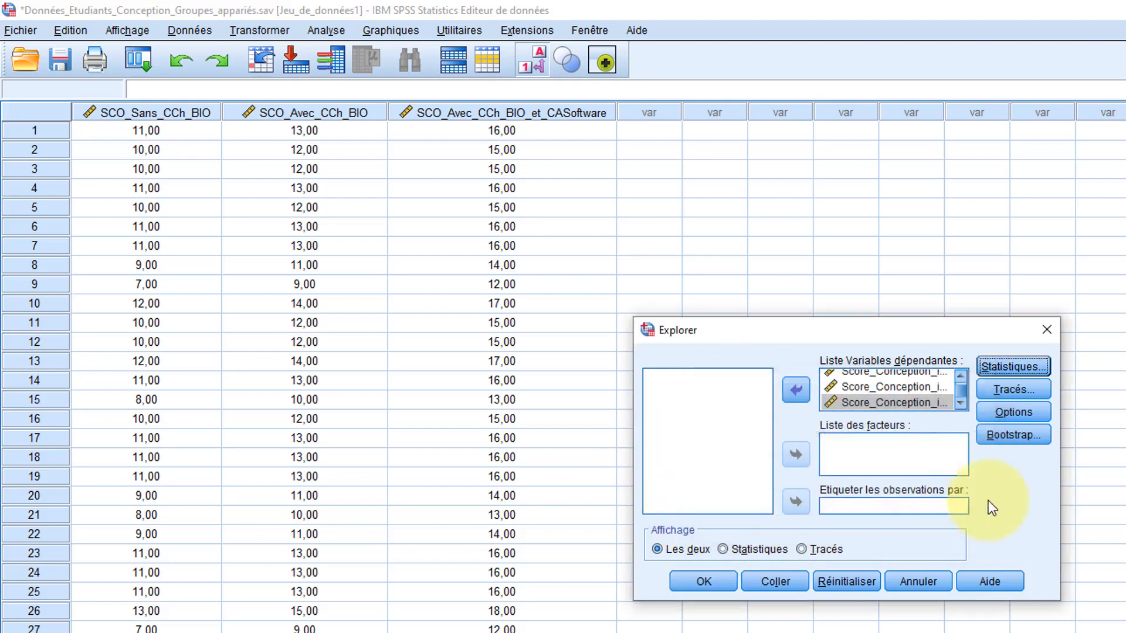
pyautogui.click(1016, 392)
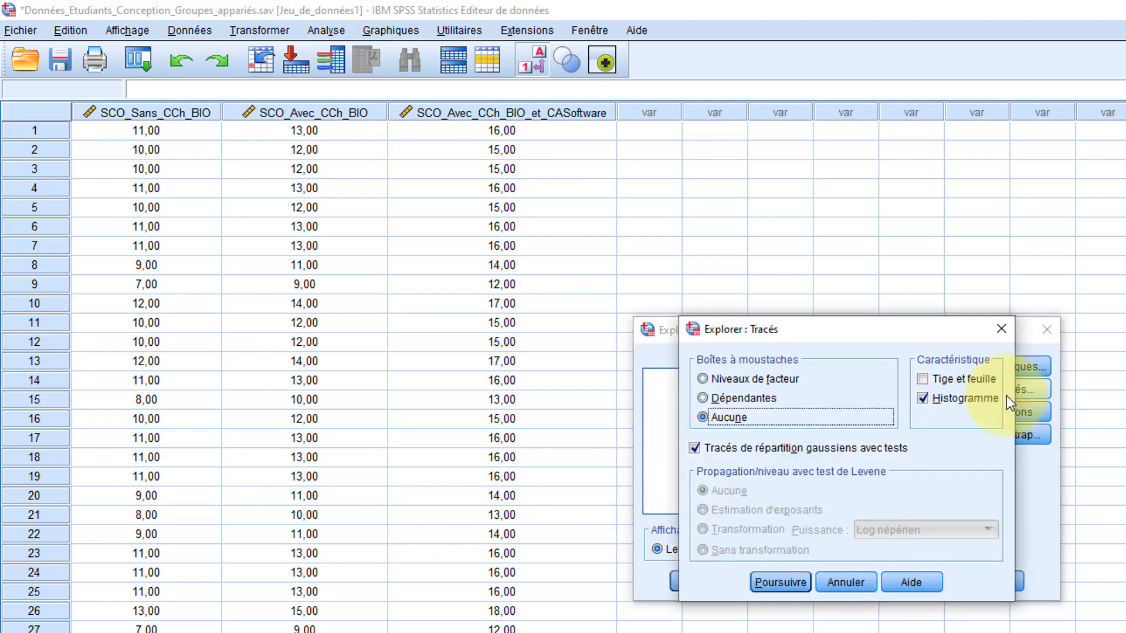
pyautogui.click(934, 400)
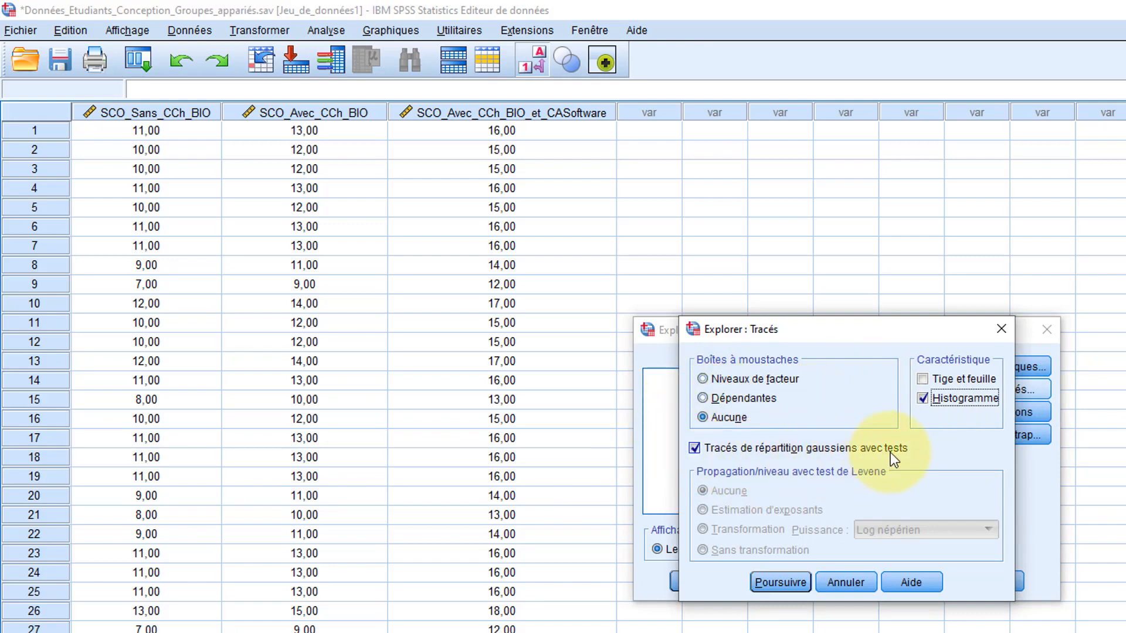
pyautogui.click(776, 583)
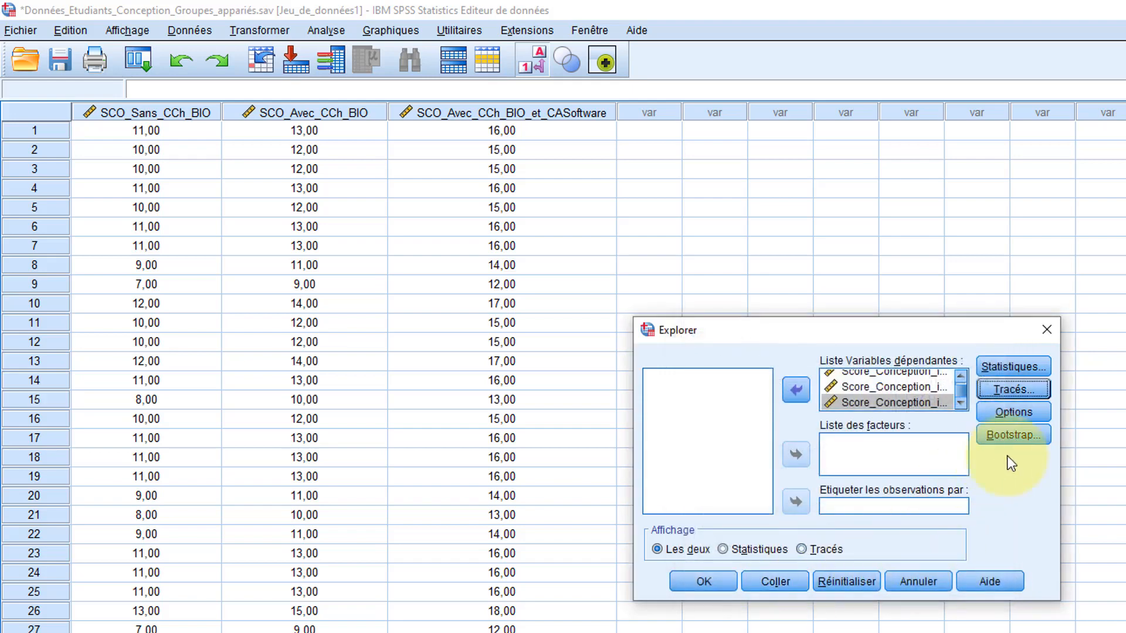
# Check the missing-value options without changing them and run the Explore analysis
pyautogui.click(1038, 413)
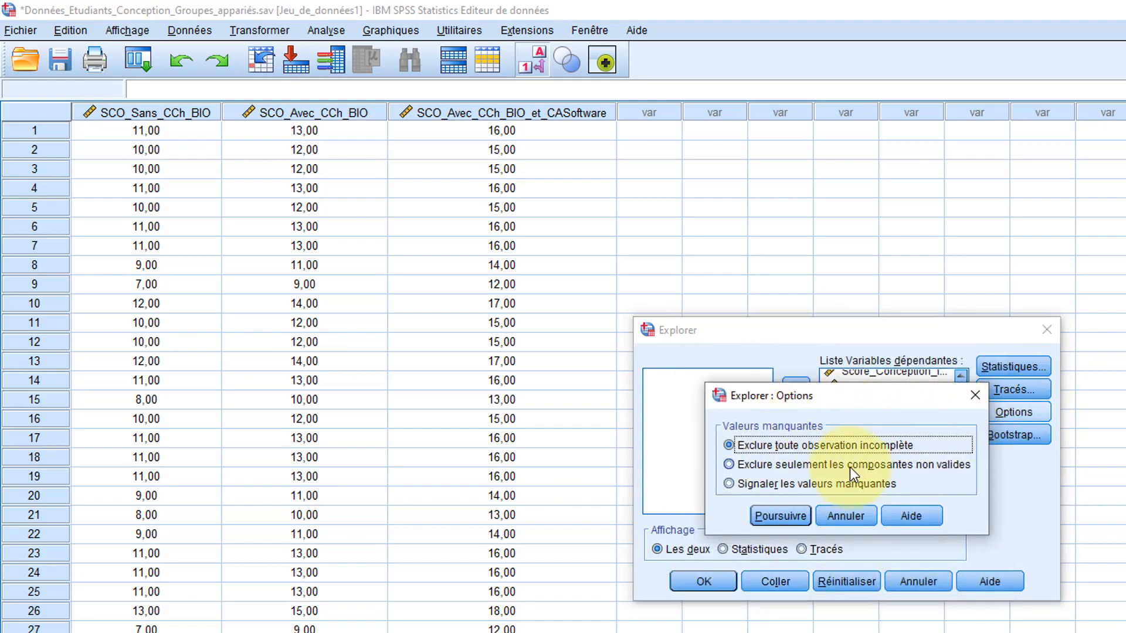
pyautogui.click(857, 515)
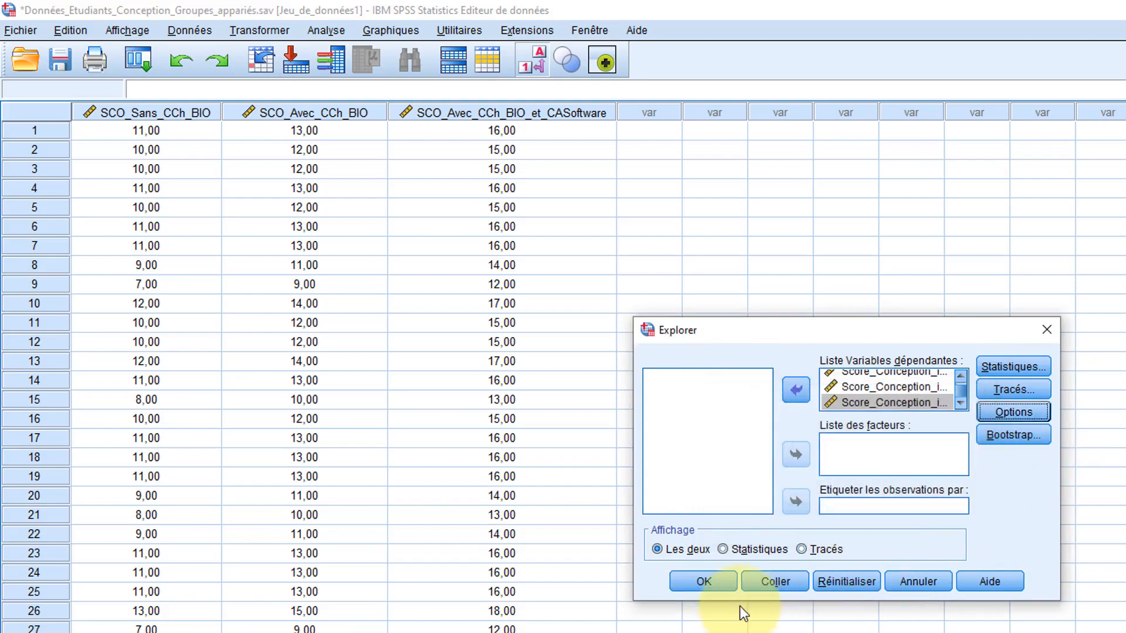
pyautogui.click(707, 582)
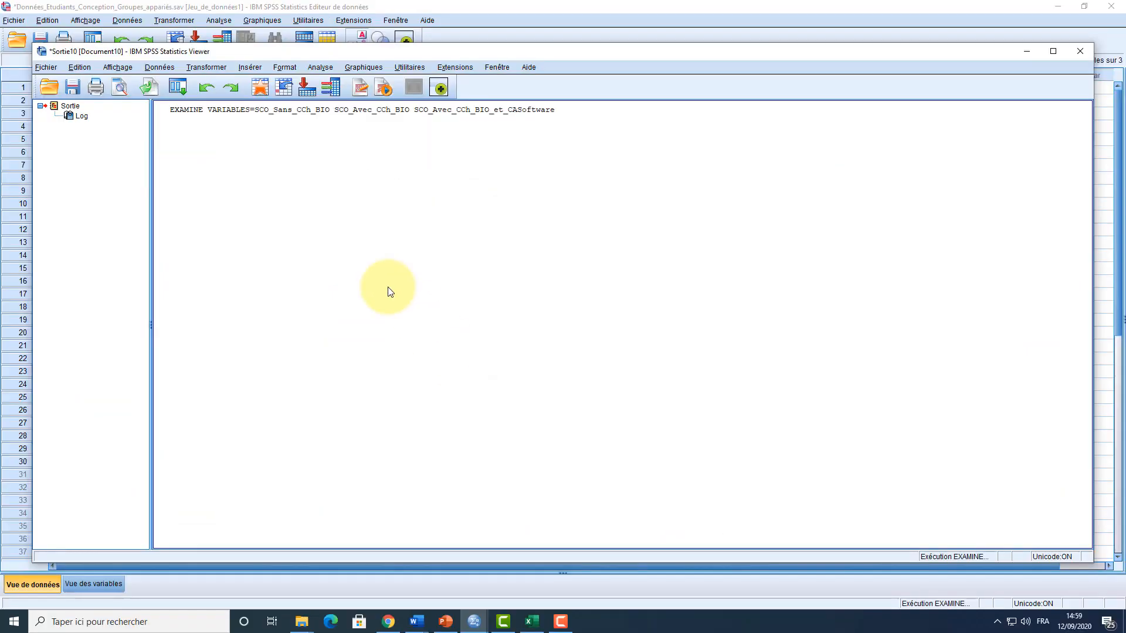
# Examine the case processing summary, the descriptives and the normality tests for the three scores in the output
pyautogui.click(339, 172)
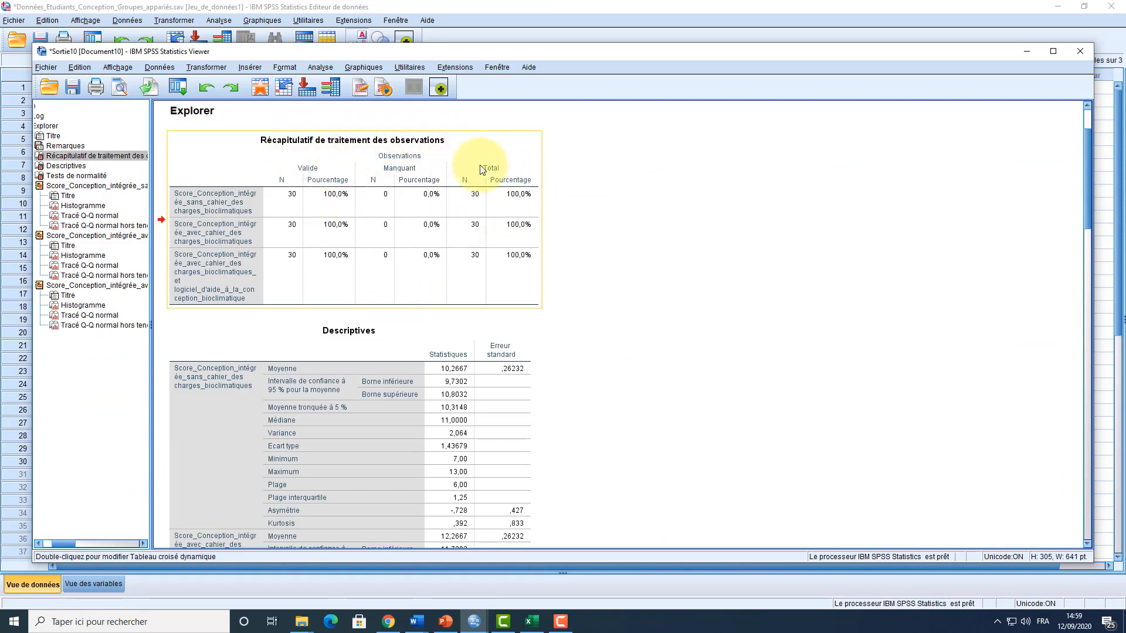
pyautogui.scroll(-3, 434, 288)
pyautogui.click(402, 297)
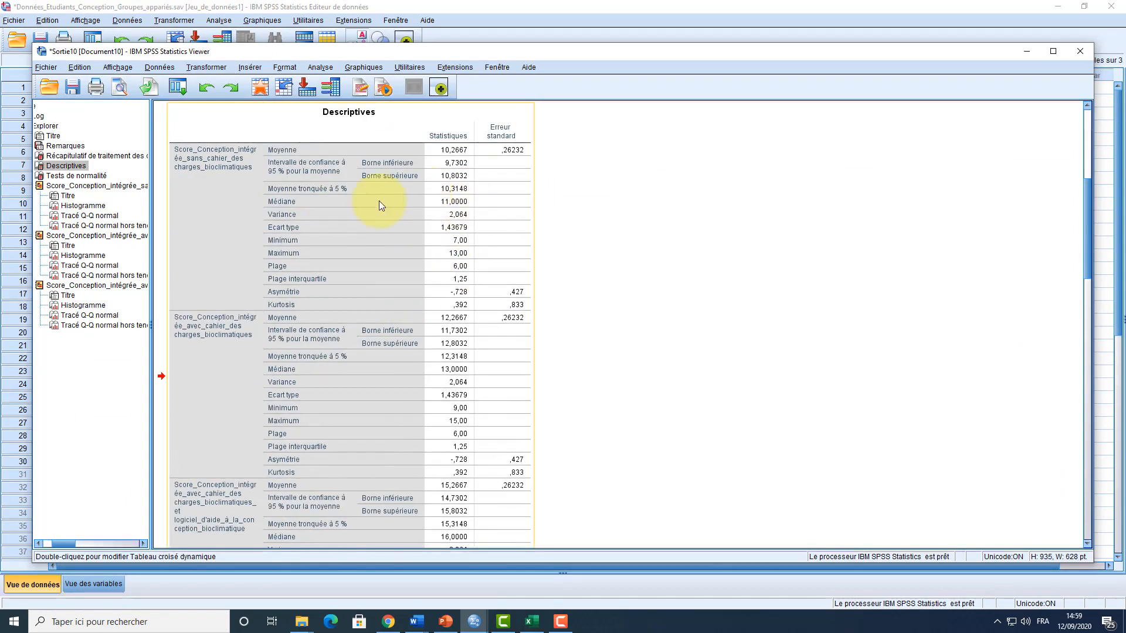
pyautogui.scroll(-9, 415, 255)
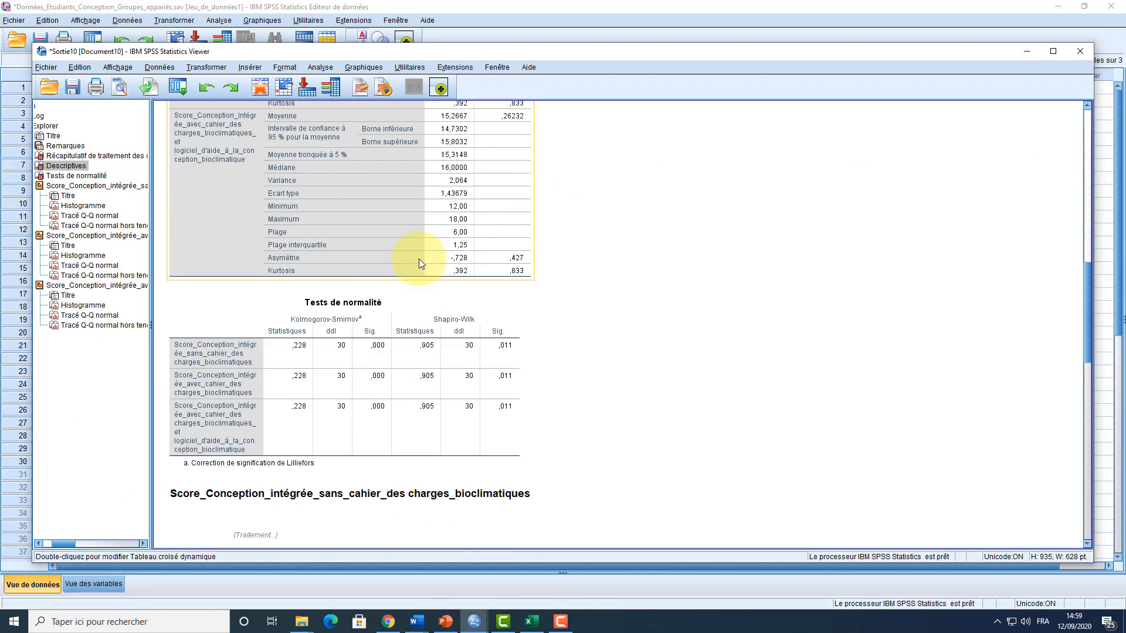
pyautogui.click(417, 363)
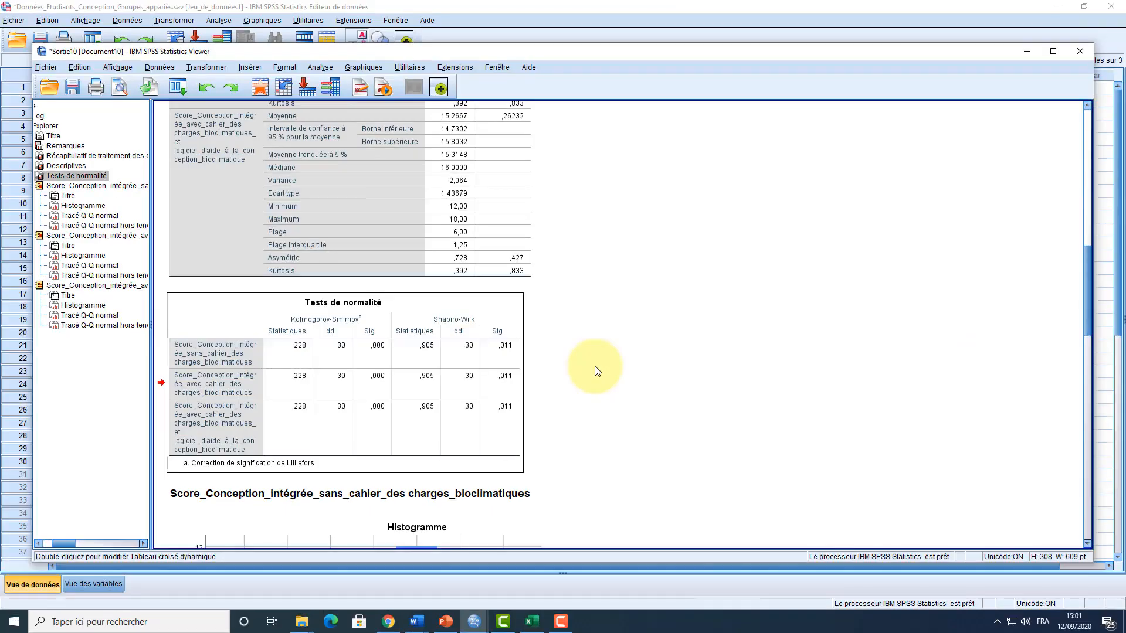
# Add a normal distribution curve to the histogram of the score without bioclimatic specifications
pyautogui.scroll(-3, 1009, 378)
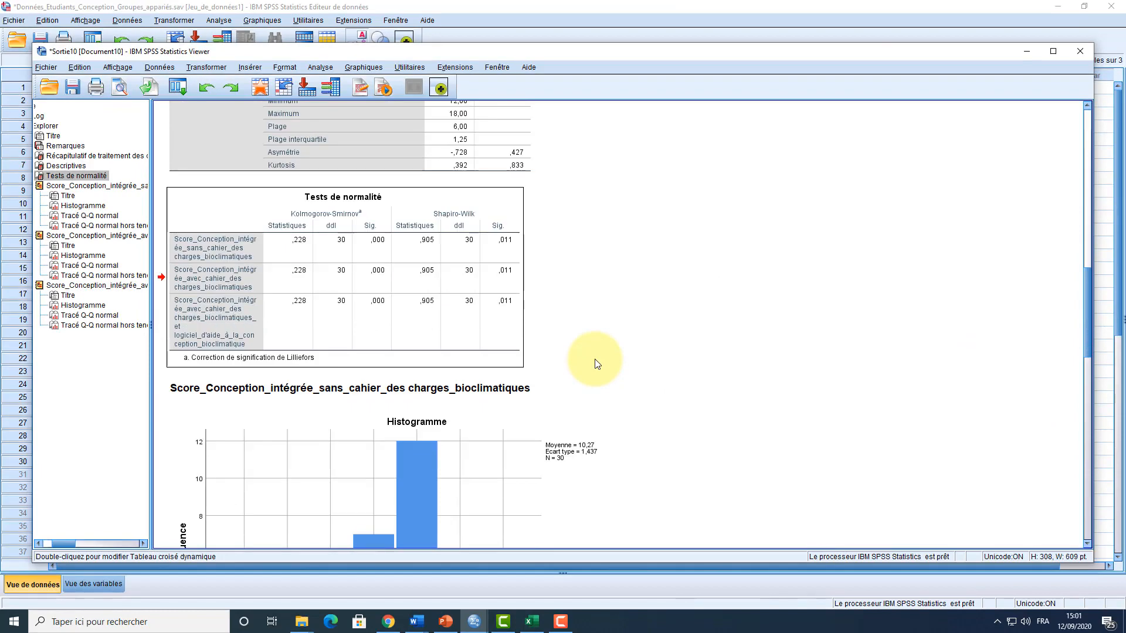
pyautogui.scroll(-3, 596, 364)
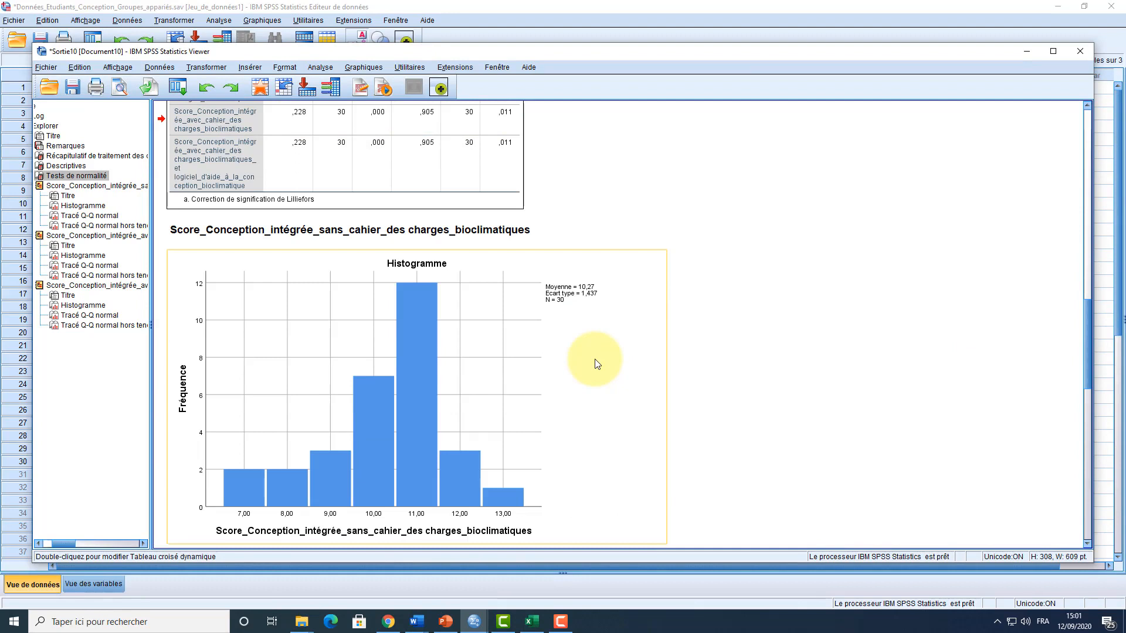
pyautogui.scroll(-1, 597, 364)
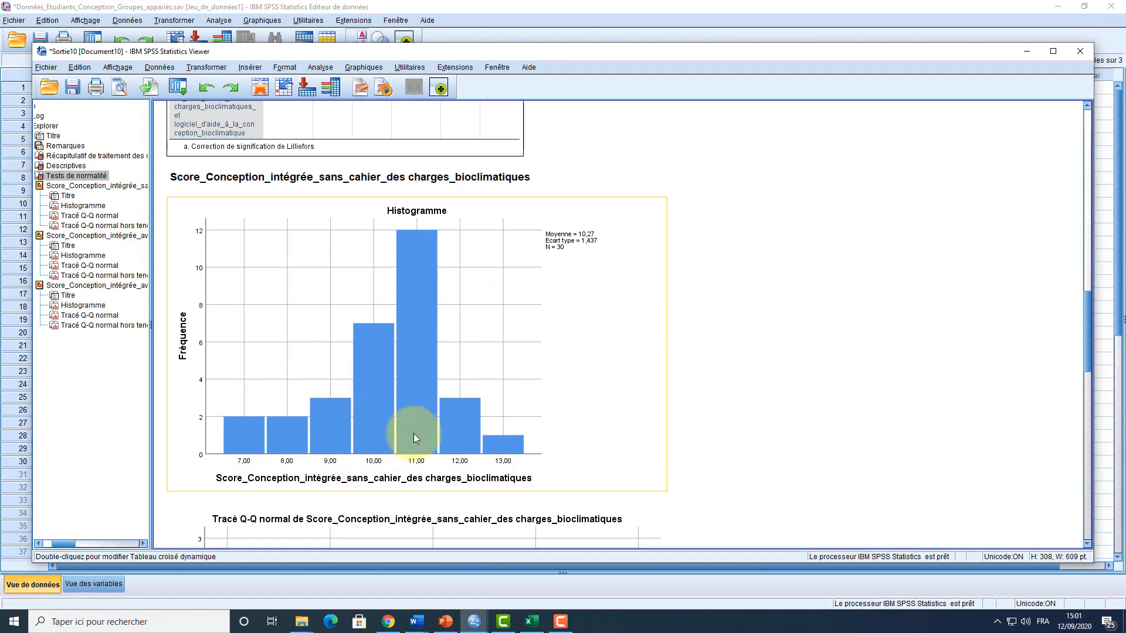
pyautogui.doubleClick(419, 365)
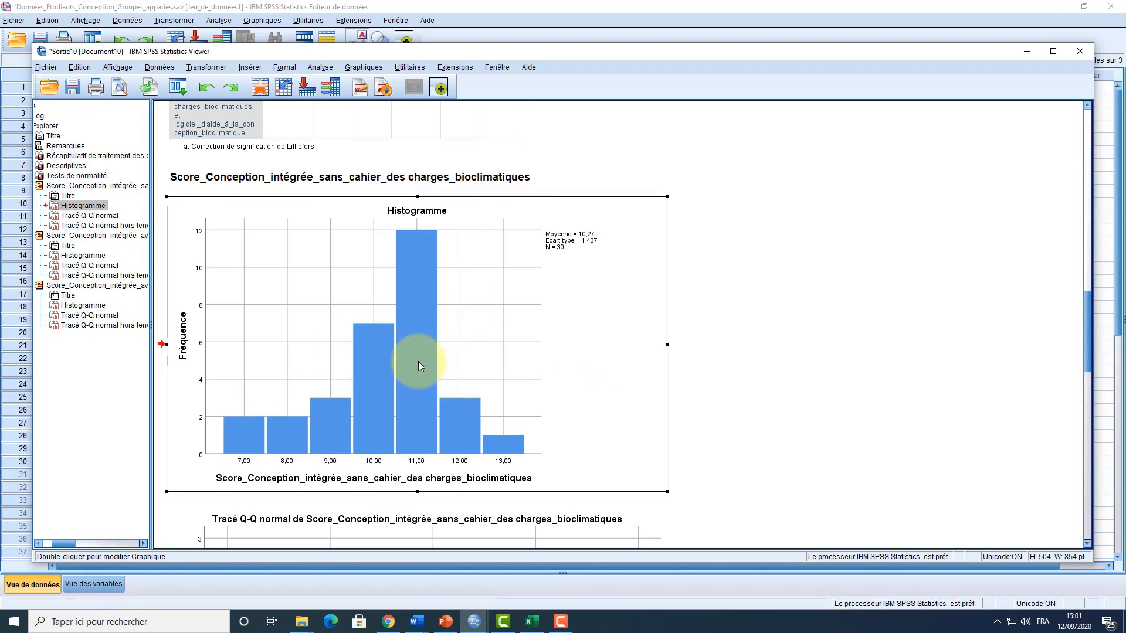
pyautogui.click(491, 220)
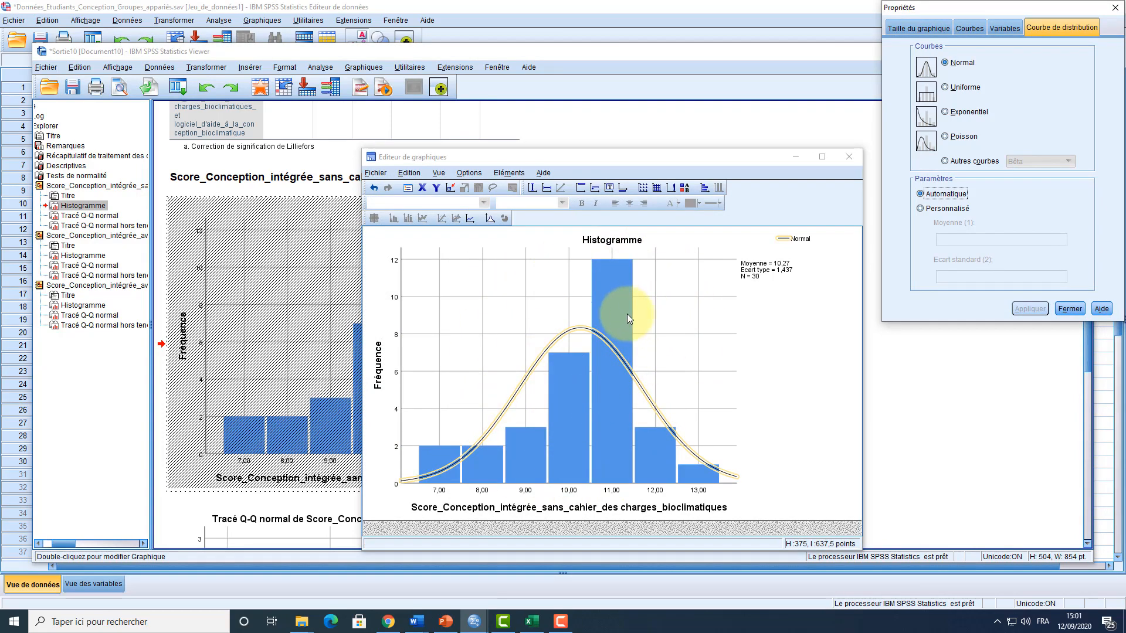
pyautogui.click(1068, 309)
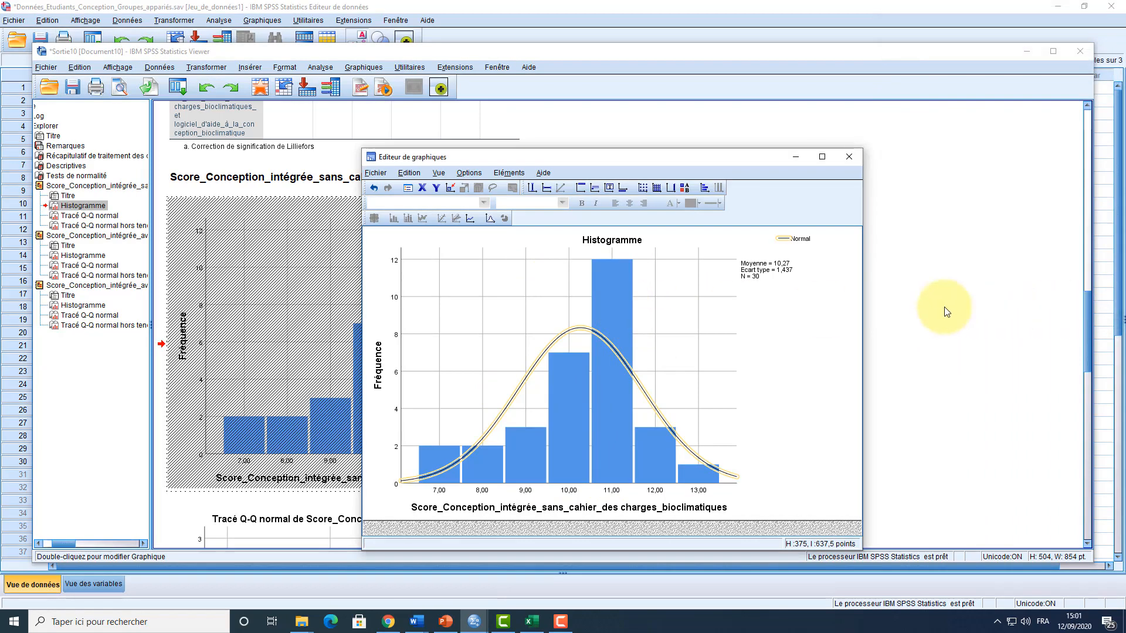
pyautogui.click(857, 161)
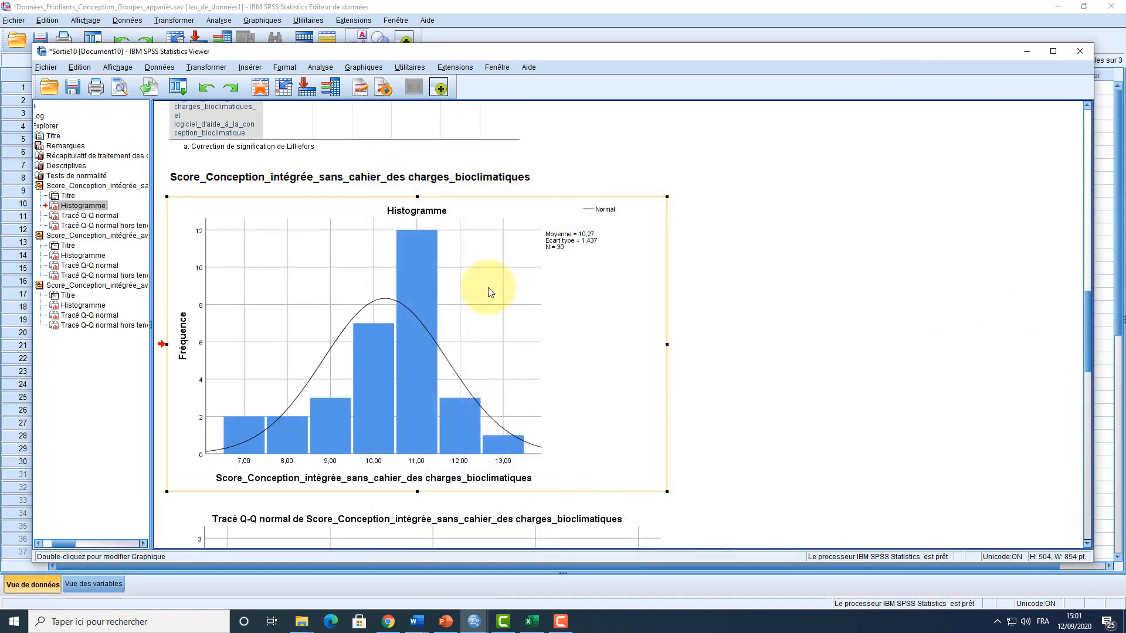
# Add a normal distribution curve to the histogram of the score with bioclimatic specifications only
pyautogui.scroll(-10, 488, 287)
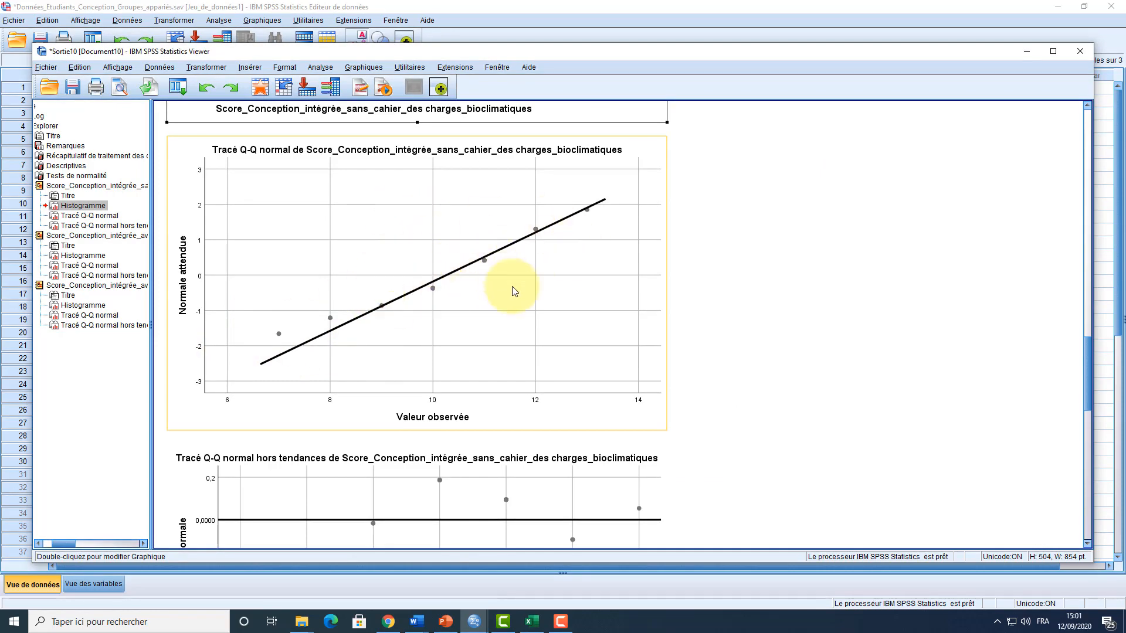
pyautogui.scroll(-10, 515, 287)
pyautogui.doubleClick(394, 307)
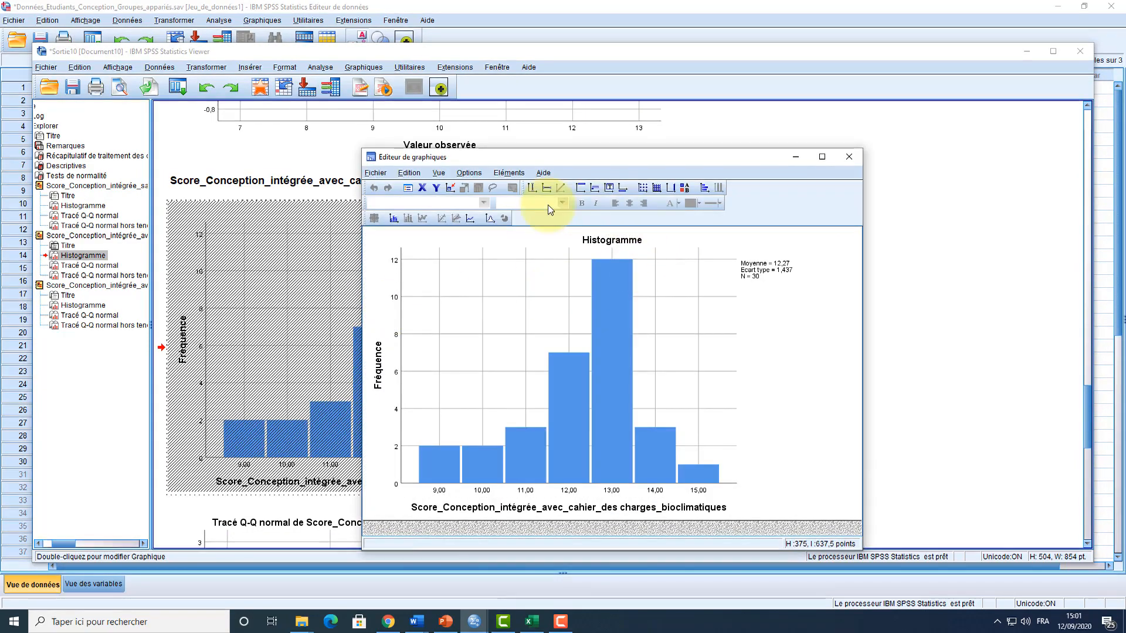
pyautogui.click(489, 218)
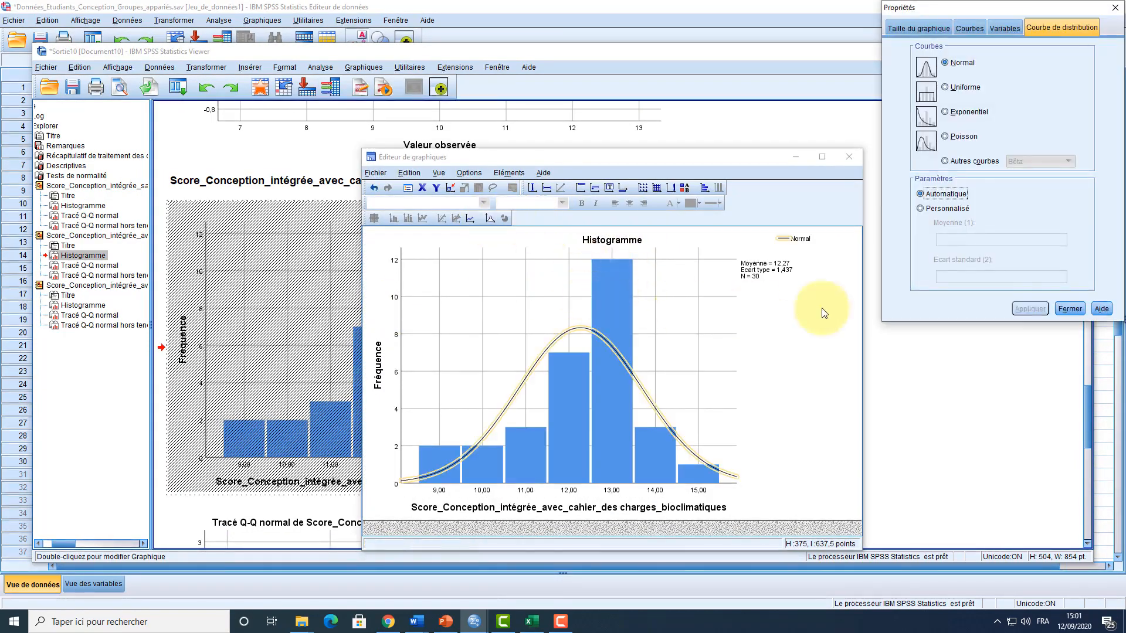
pyautogui.click(1070, 308)
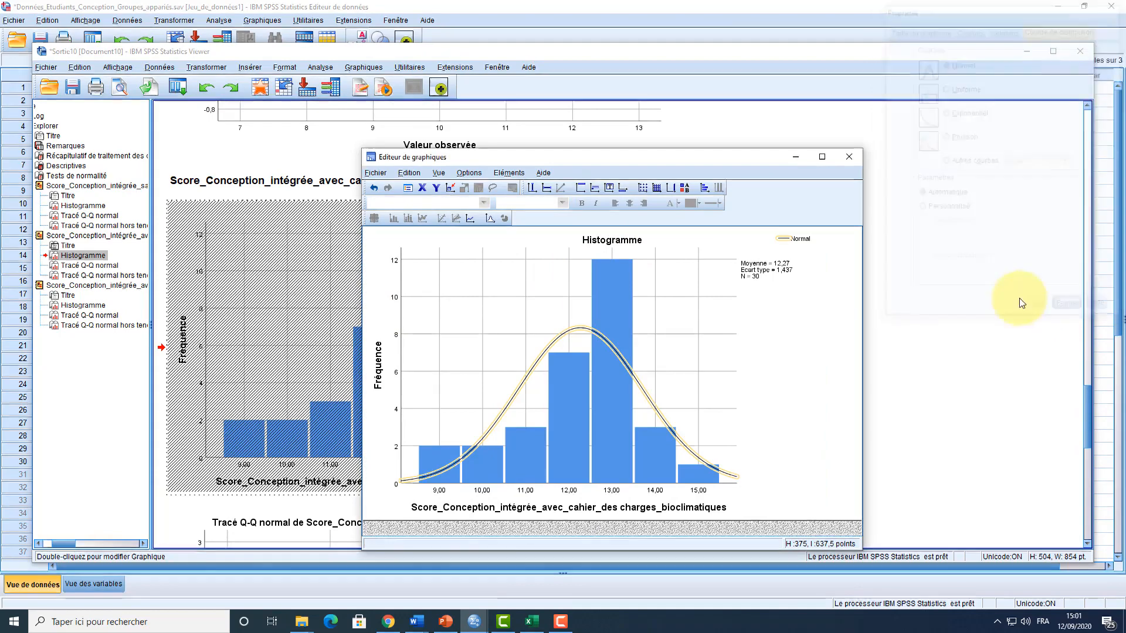
pyautogui.click(848, 157)
# Add a normal distribution curve to the histogram of the score with bioclimatic specifications and design-aid software
pyautogui.scroll(-8, 525, 302)
pyautogui.scroll(-10, 532, 301)
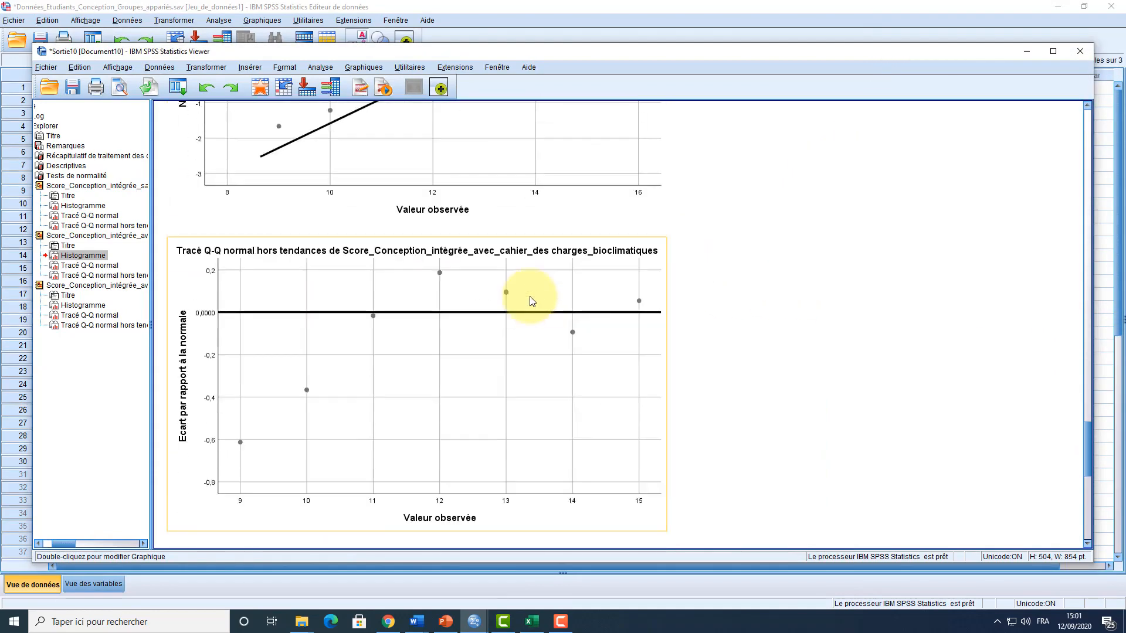
pyautogui.doubleClick(452, 313)
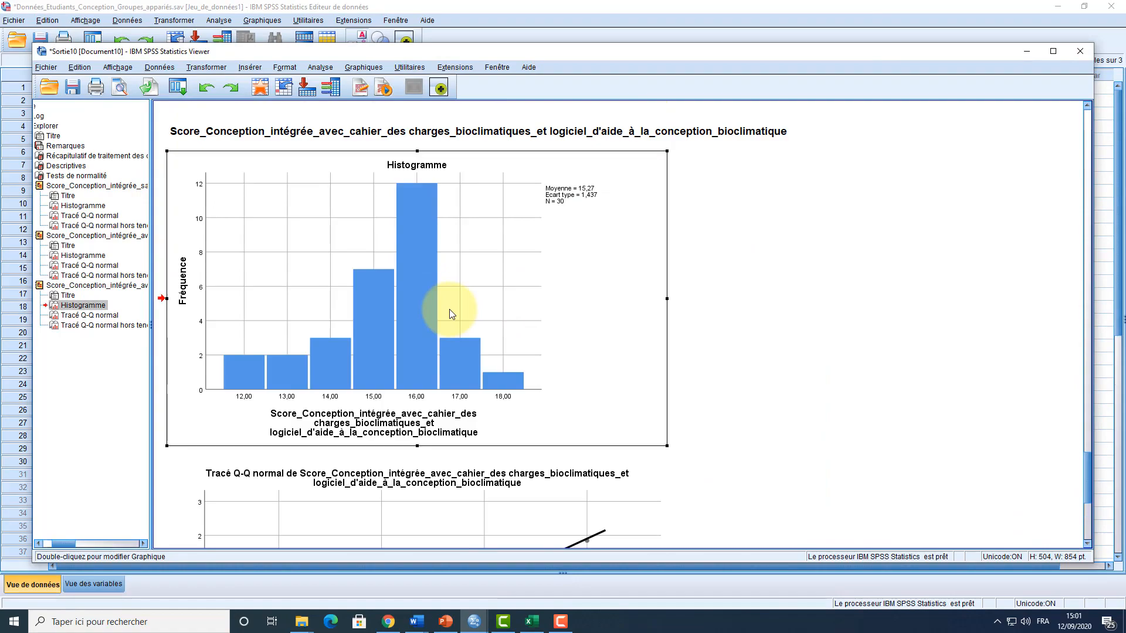
pyautogui.click(489, 220)
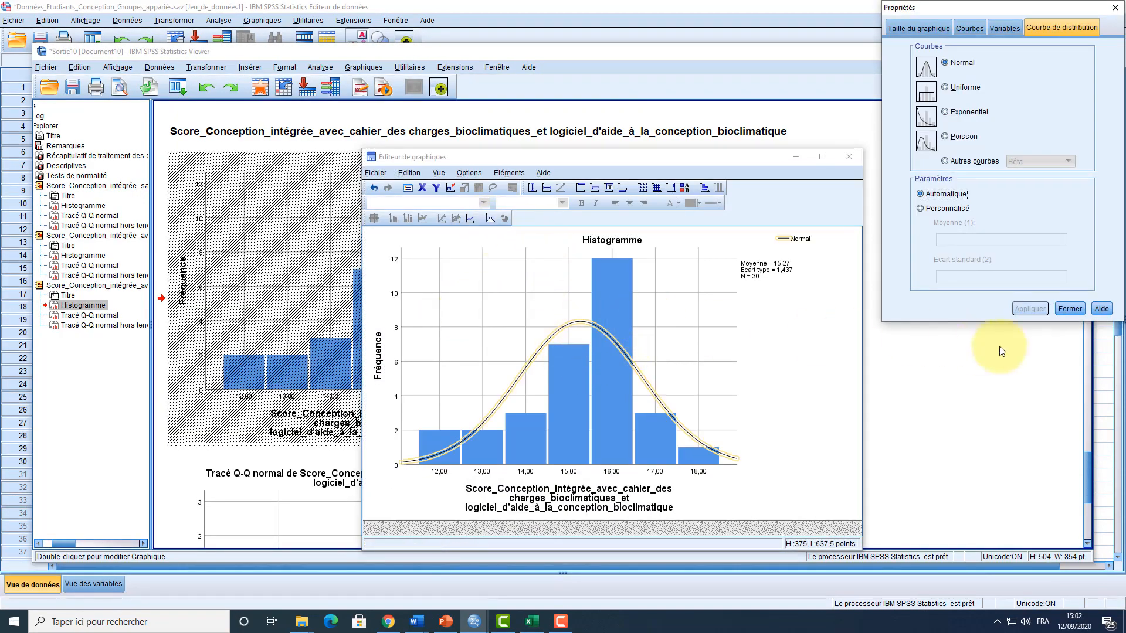
pyautogui.click(1069, 309)
pyautogui.click(845, 160)
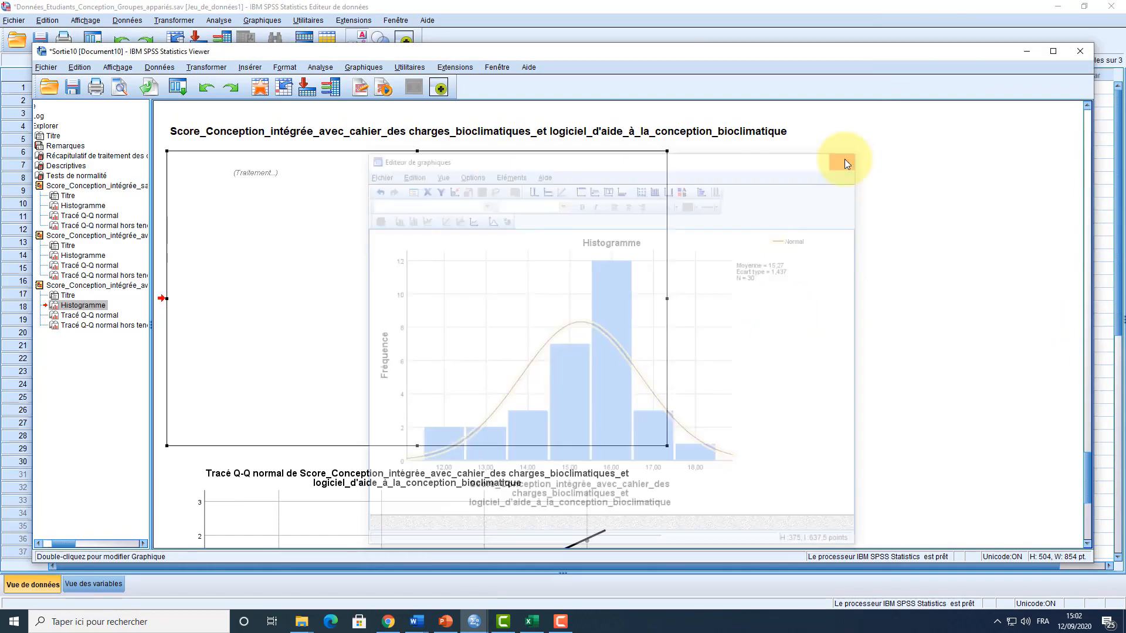
# Look back over the histograms up to the case processing summary and close the output without saving it
pyautogui.scroll(5, 494, 325)
pyautogui.scroll(15, 494, 326)
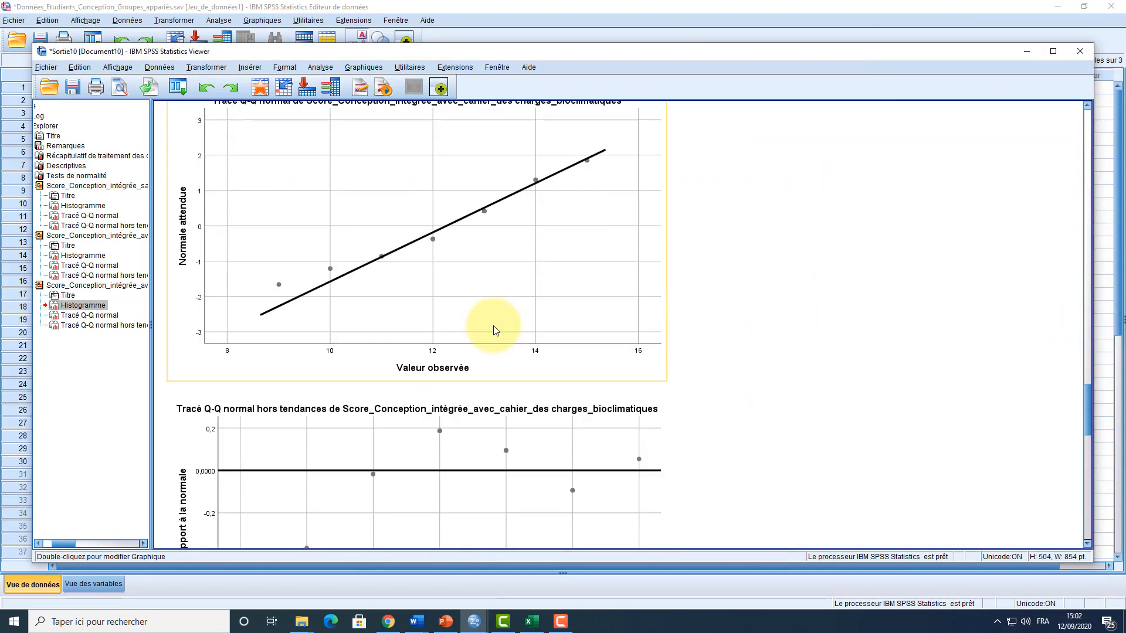
pyautogui.scroll(20, 494, 330)
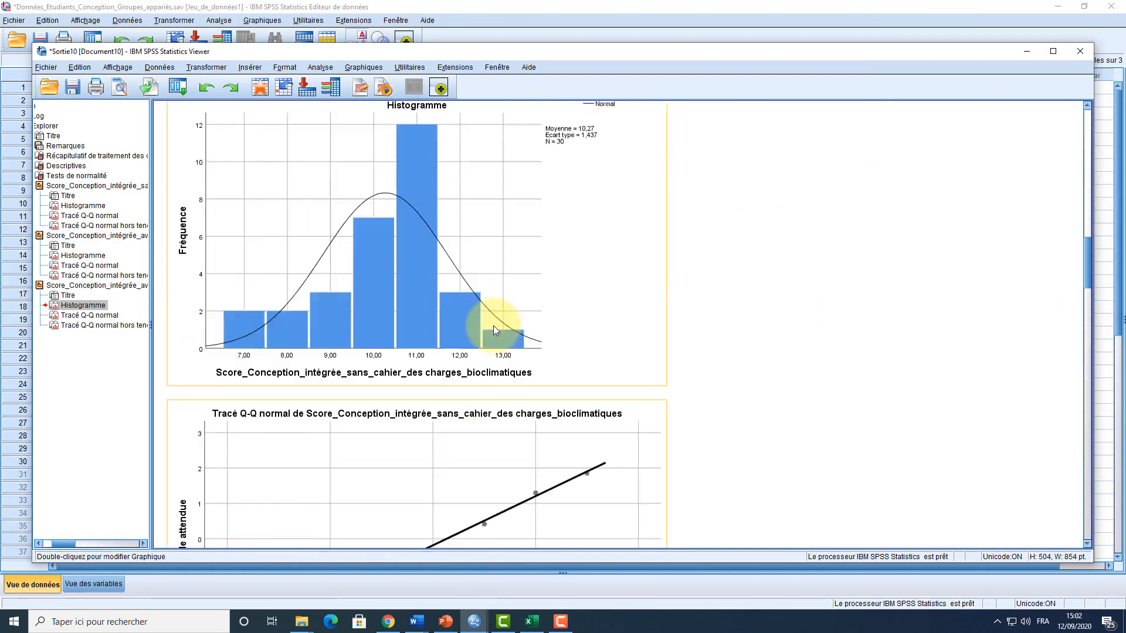
pyautogui.scroll(4, 494, 326)
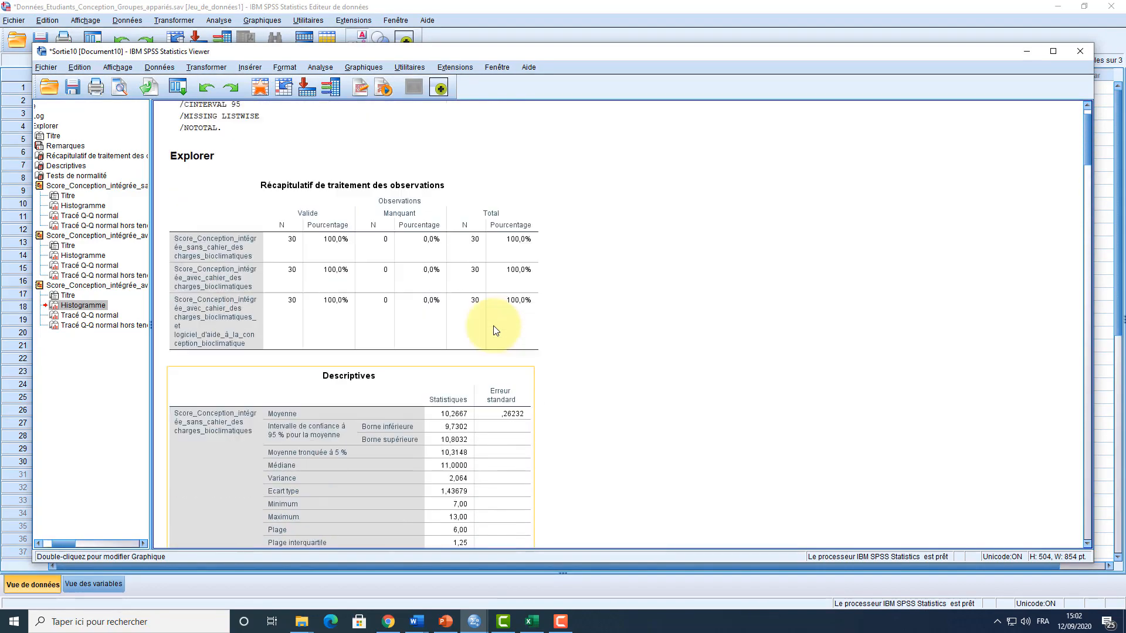
pyautogui.click(1075, 55)
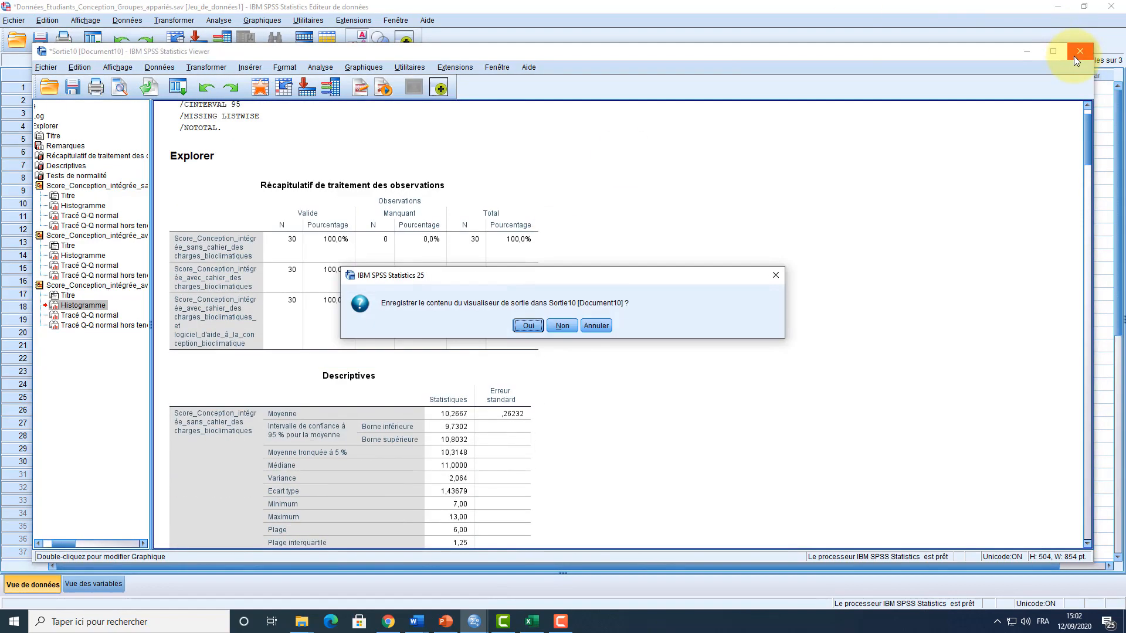
pyautogui.click(563, 326)
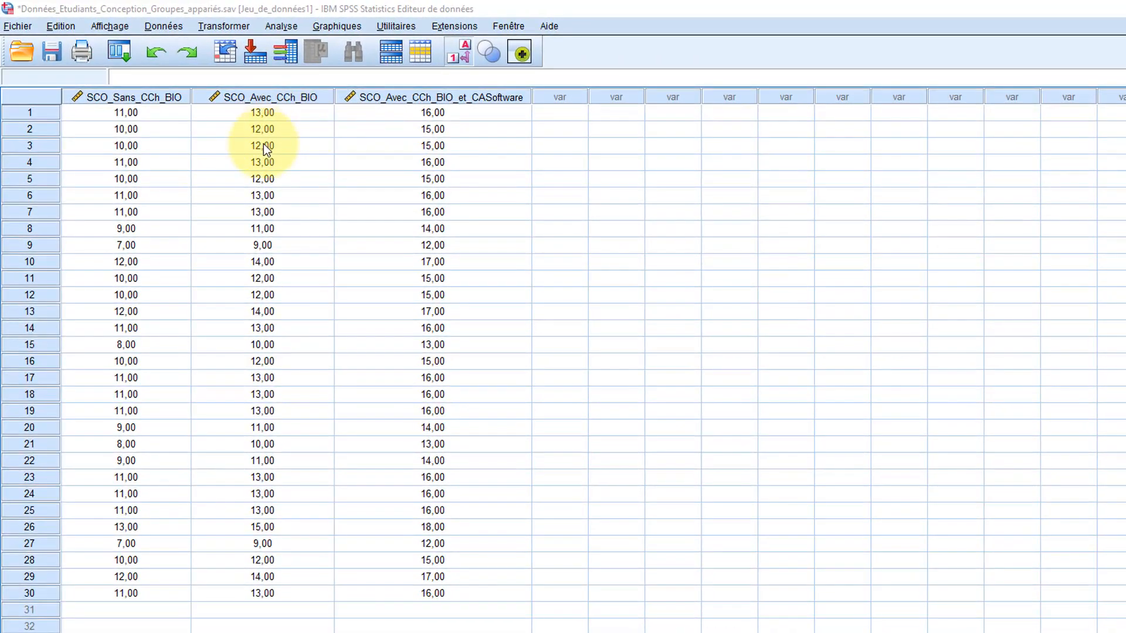
# Open the nonparametric test for two or more related samples and view its objective settings
pyautogui.click(282, 27)
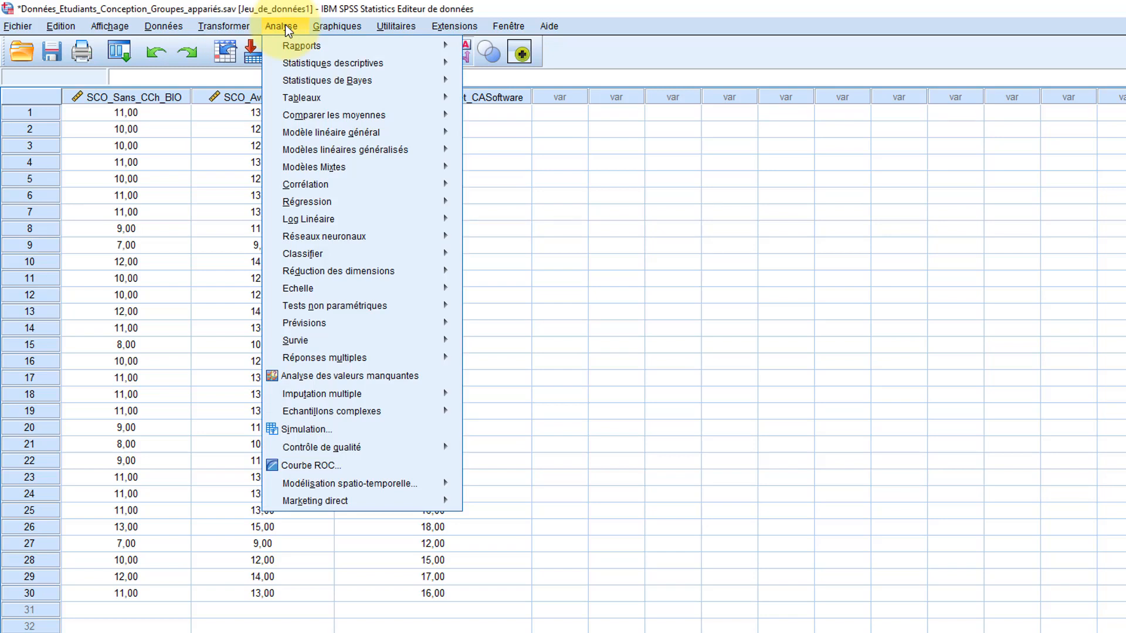
pyautogui.moveTo(343, 305)
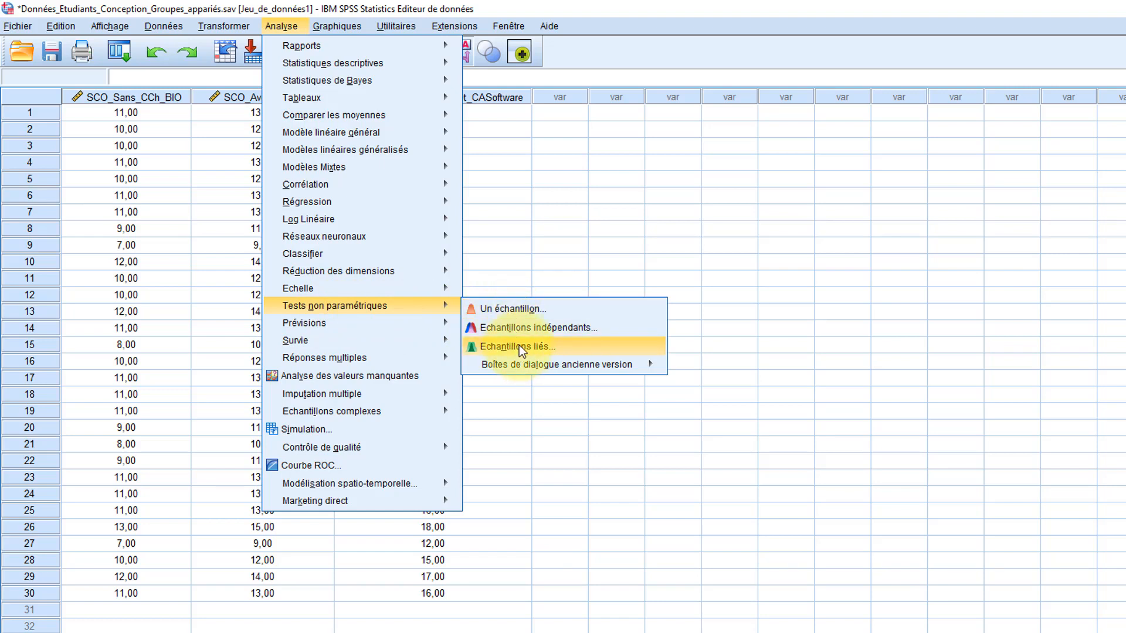
pyautogui.moveTo(520, 363)
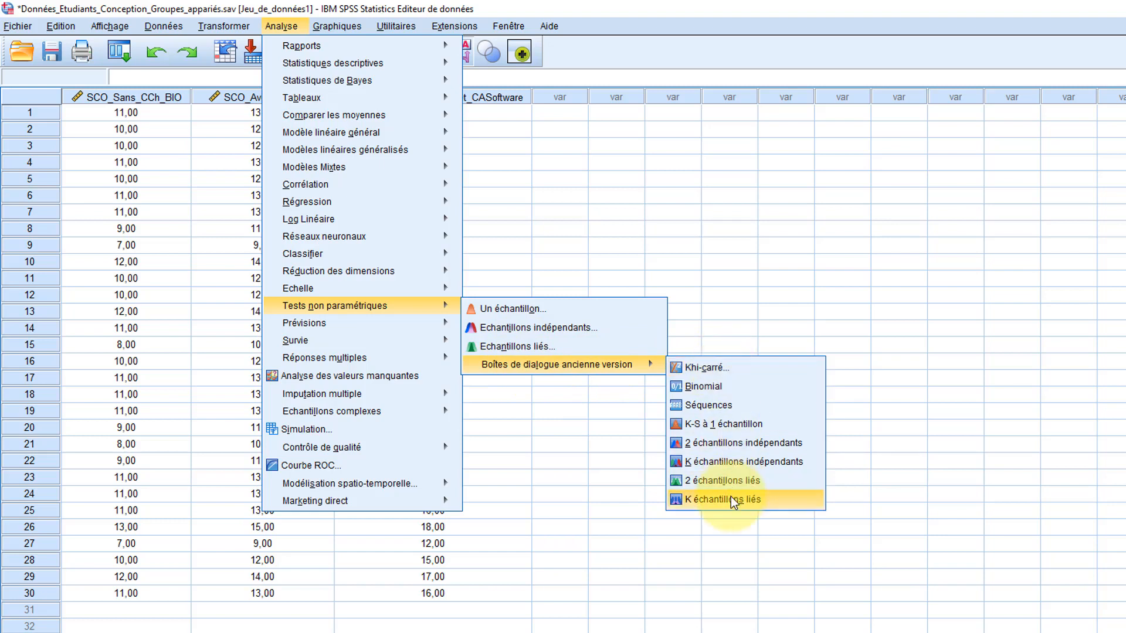
pyautogui.click(517, 347)
pyautogui.click(431, 207)
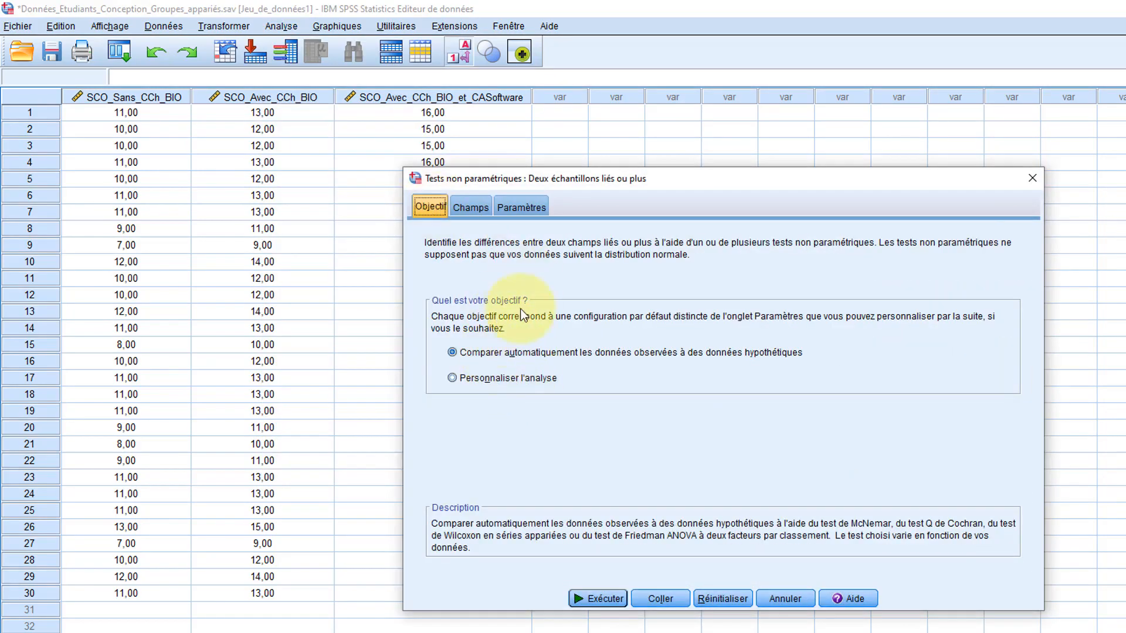
# Remove all three design scores from the test fields of the related-samples test
pyautogui.click(464, 207)
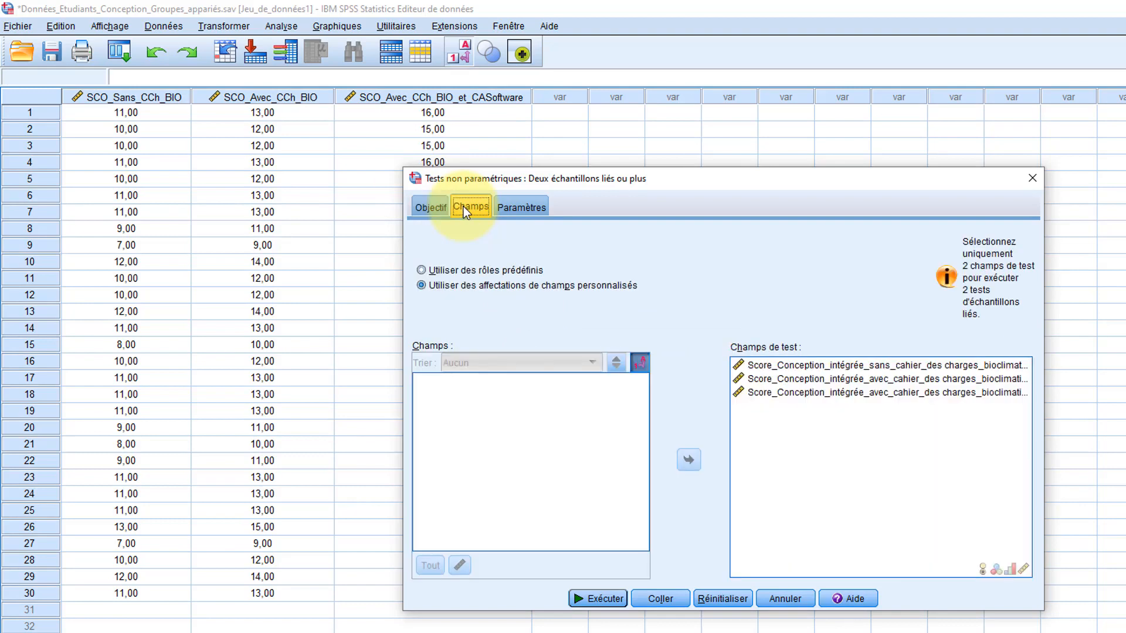
pyautogui.click(872, 366)
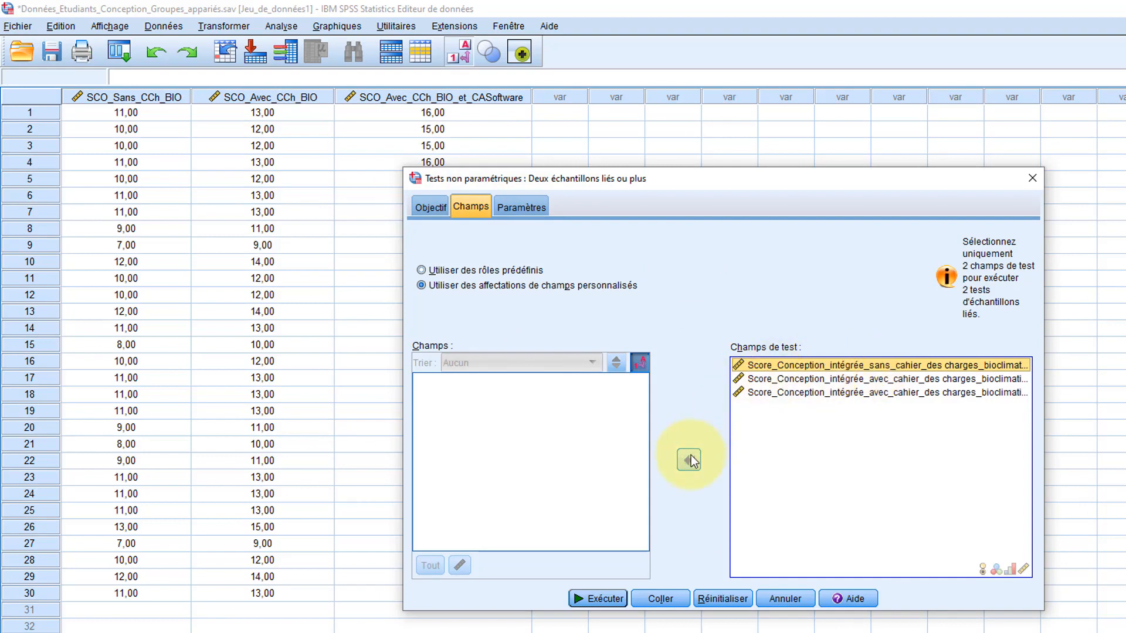
pyautogui.keyDown('ctrl'); pyautogui.click(812, 382); pyautogui.keyUp('ctrl')
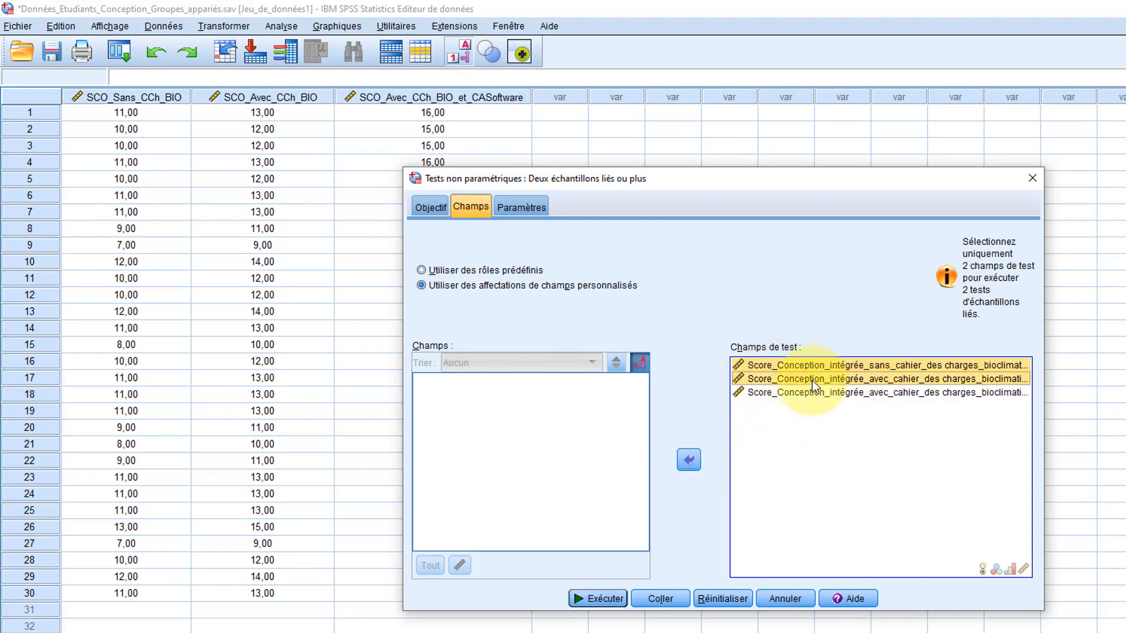
pyautogui.keyDown('ctrl'); pyautogui.click(810, 395); pyautogui.keyUp('ctrl')
pyautogui.click(688, 461)
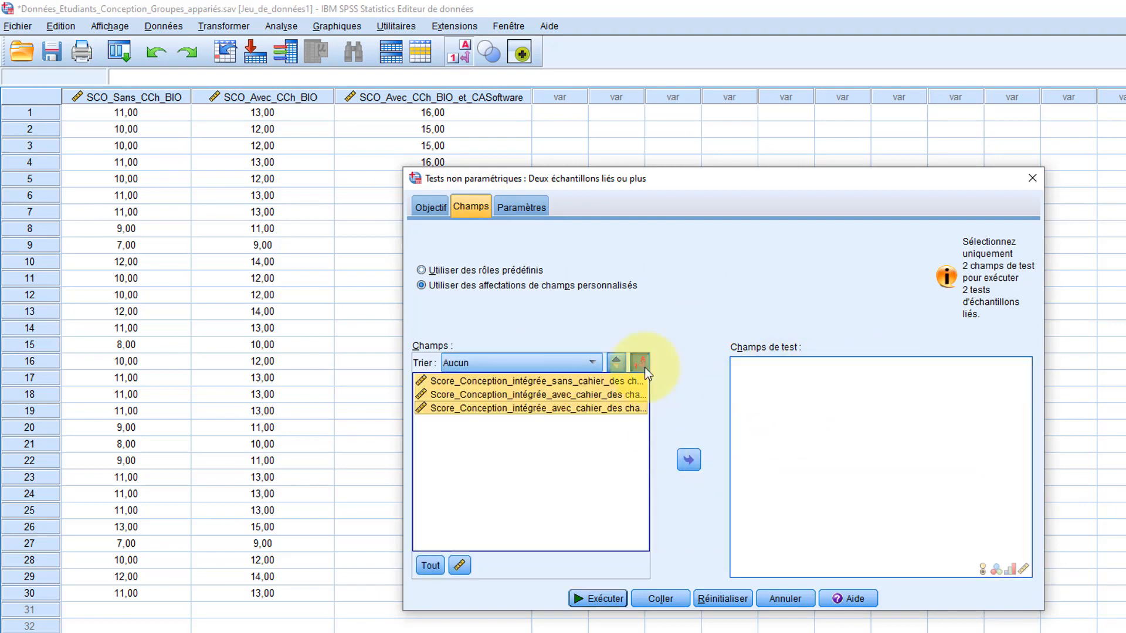
# Assign the three design scores as test fields one at a time, starting with the score without bioclimatic specifications
pyautogui.click(522, 438)
pyautogui.click(511, 381)
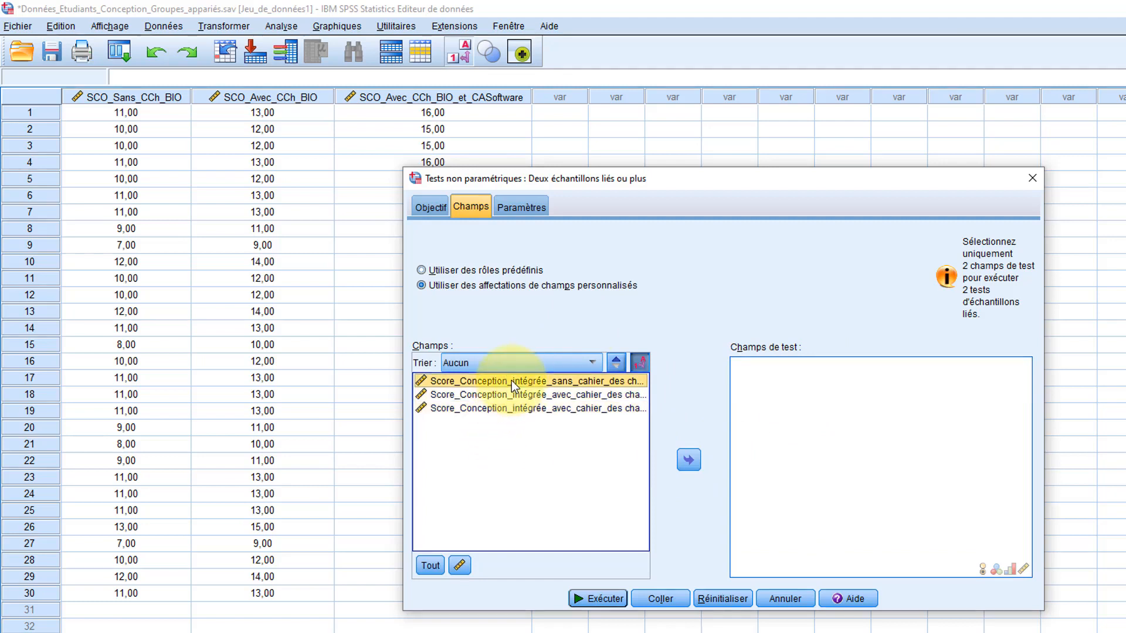
pyautogui.click(689, 460)
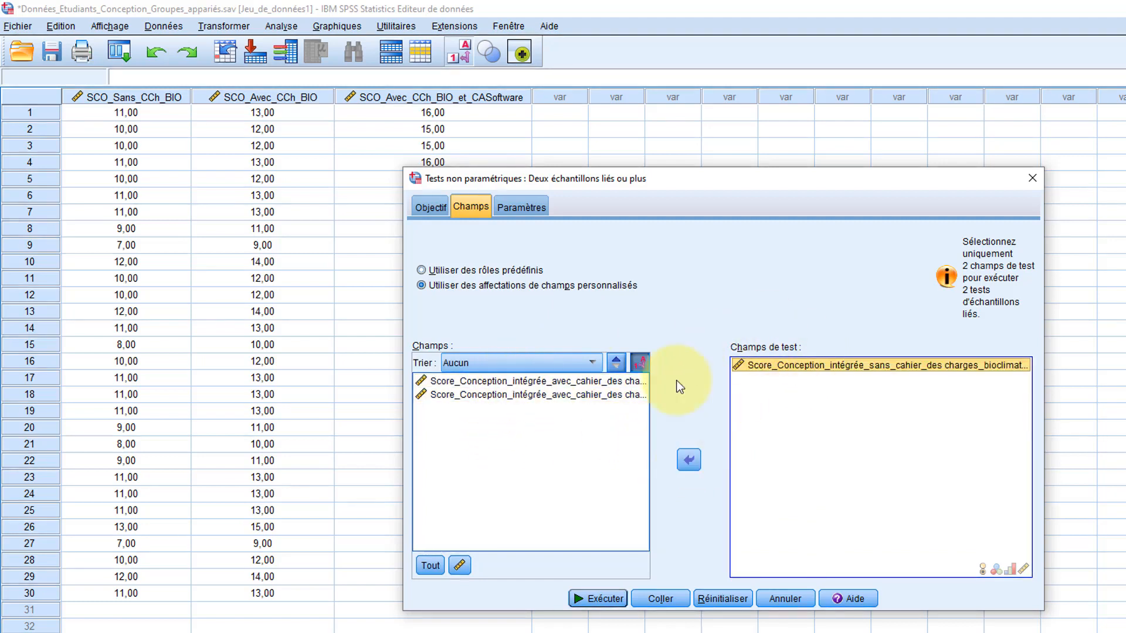
pyautogui.click(581, 381)
pyautogui.click(689, 460)
pyautogui.click(609, 387)
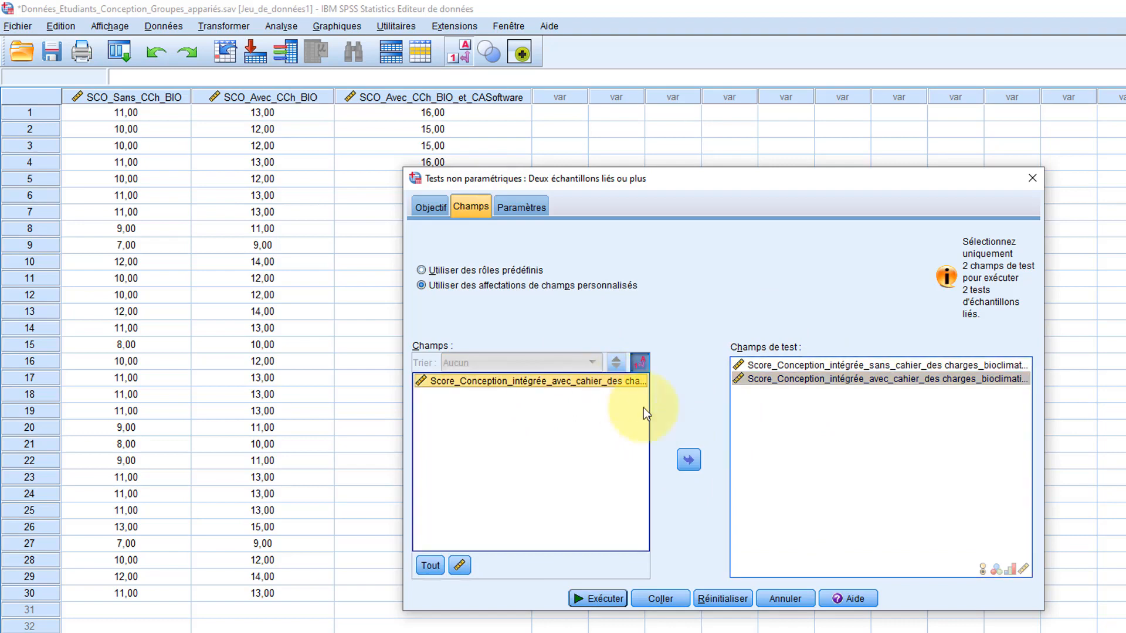
pyautogui.click(688, 460)
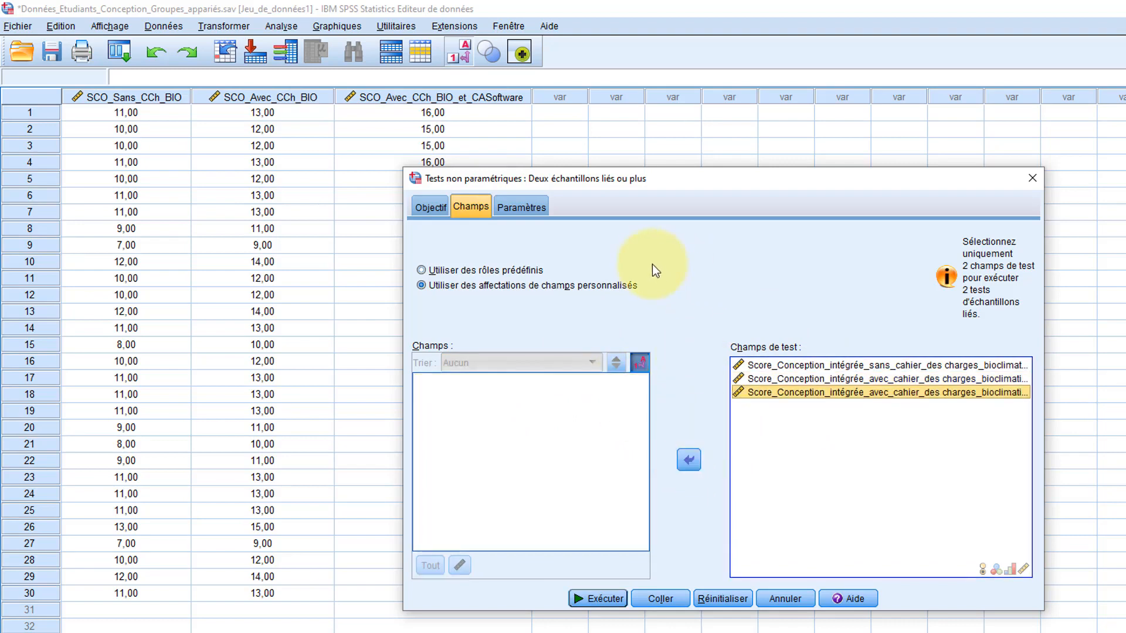
# Review the test selection, the significance and confidence options, and the user-missing value settings of the related-samples test
pyautogui.click(509, 210)
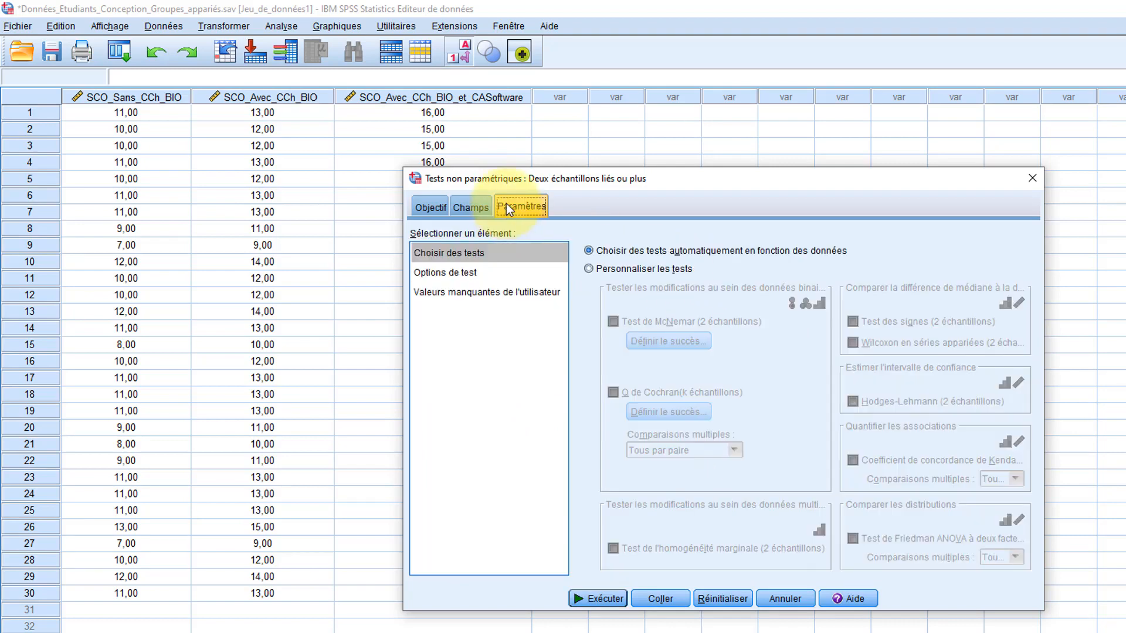
pyautogui.click(459, 273)
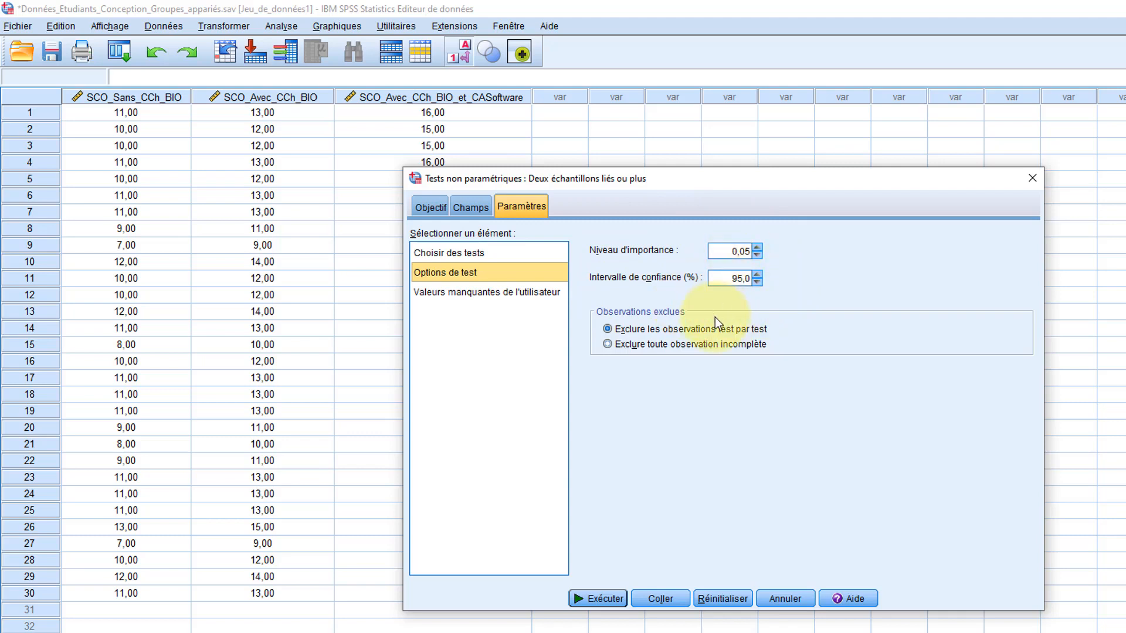
pyautogui.click(455, 294)
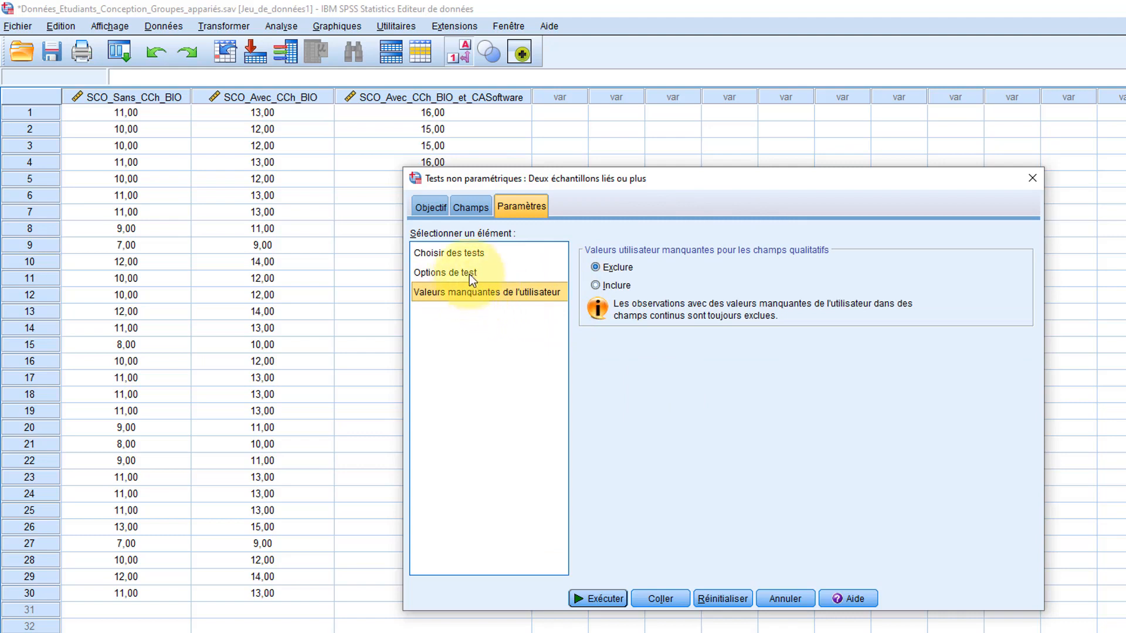
pyautogui.click(480, 254)
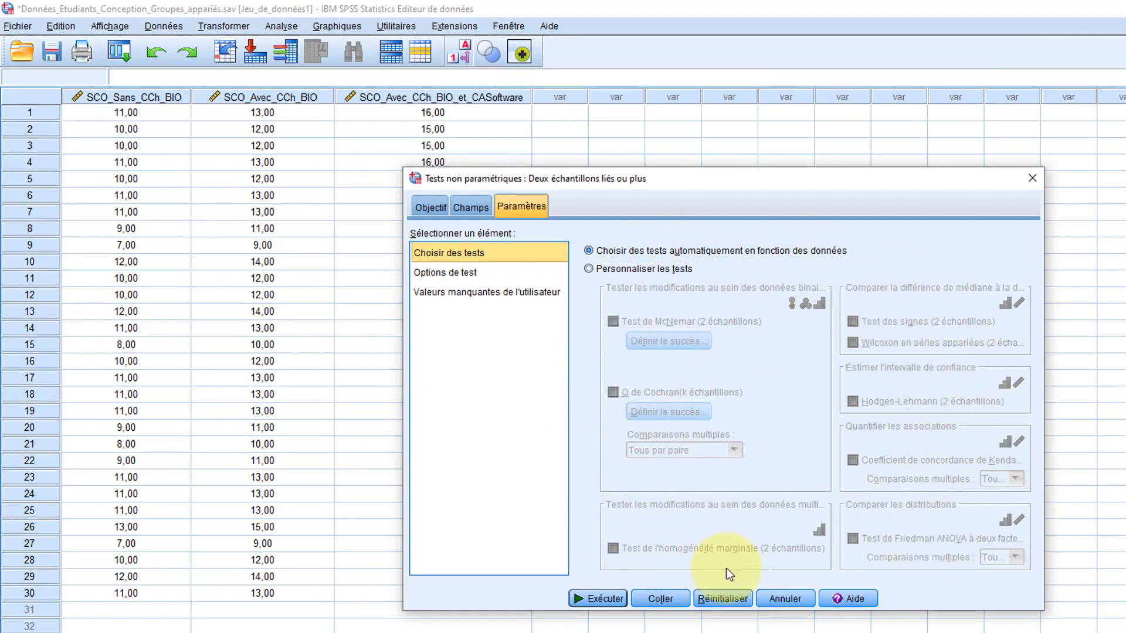
# Look at the customized tests, keep the automatic choice of tests based on the data, and run the analysis
pyautogui.click(666, 269)
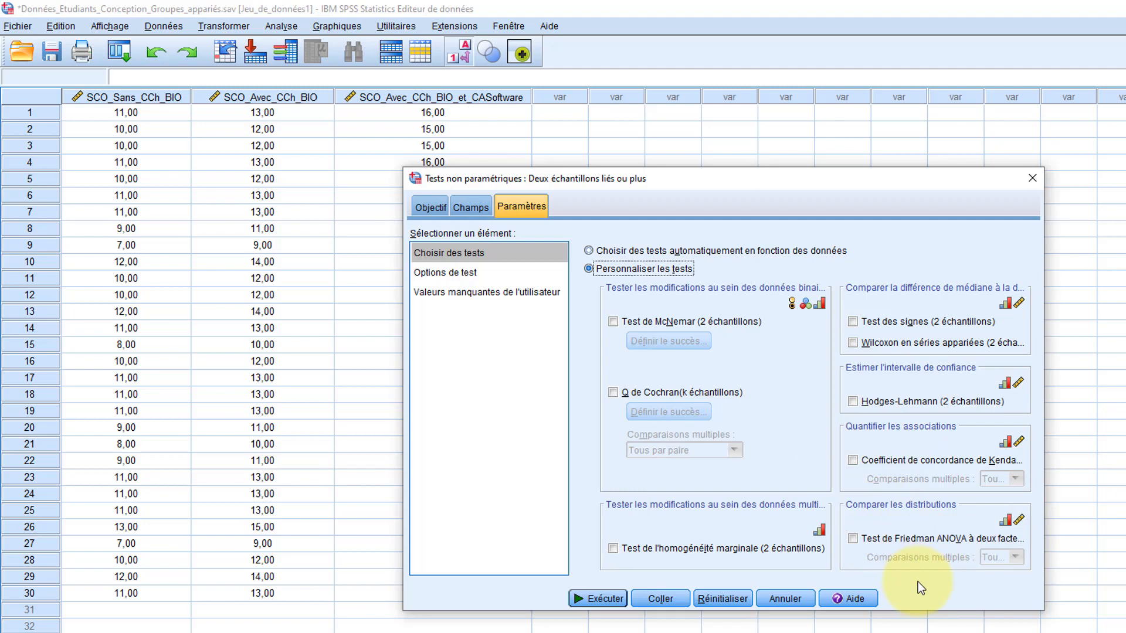
pyautogui.click(588, 251)
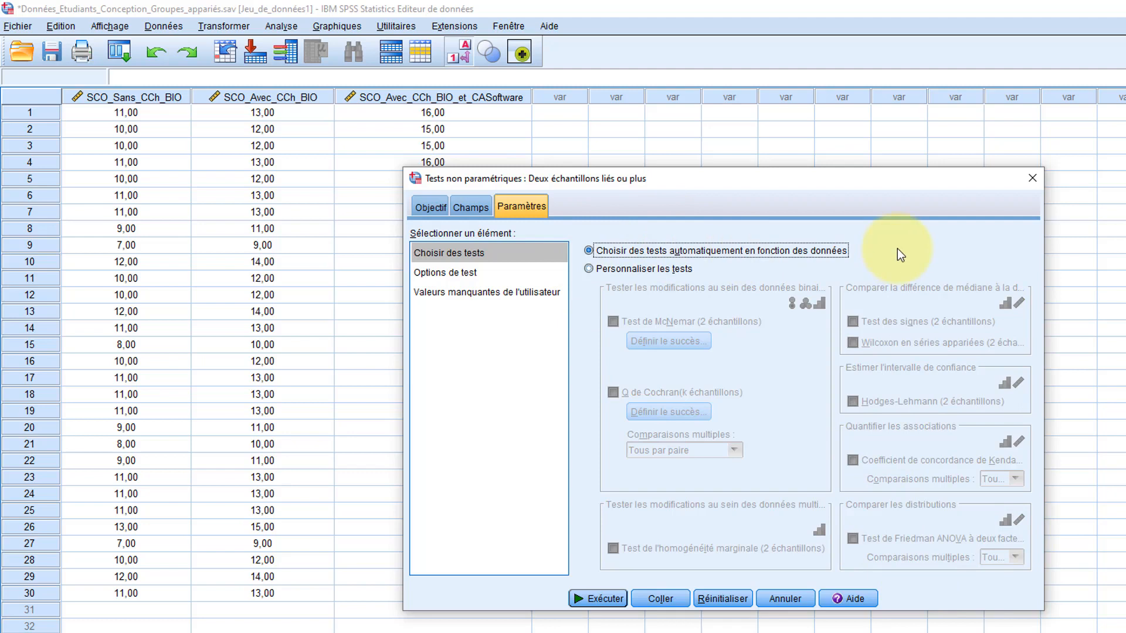
pyautogui.click(606, 599)
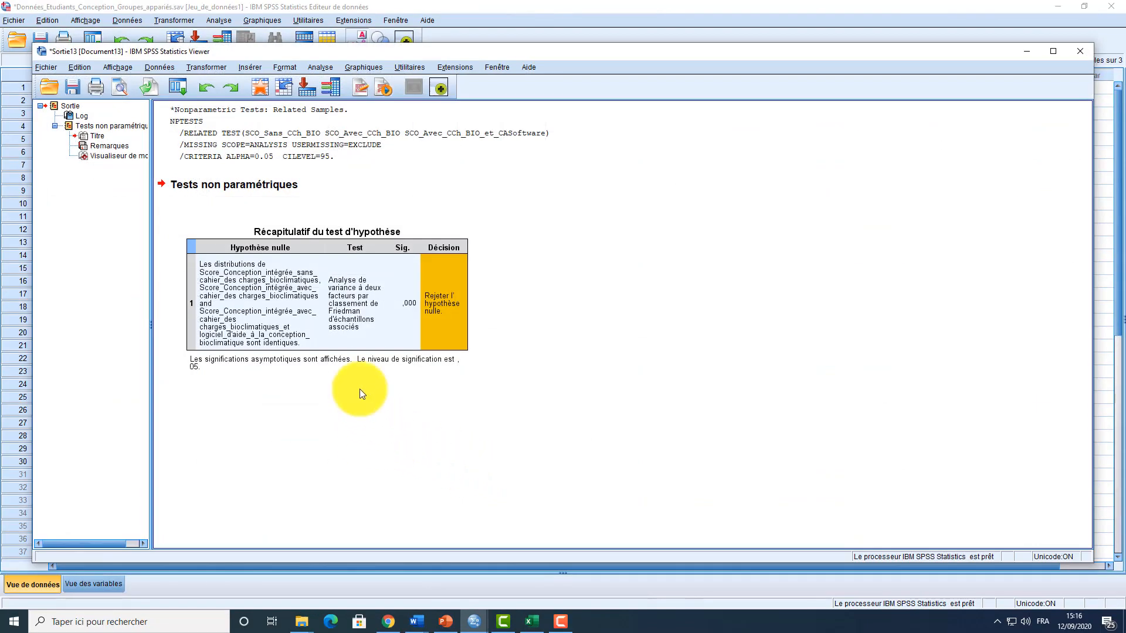
# Open the hypothesis test summary in the model viewer to examine the related-samples Friedman test
pyautogui.click(262, 238)
pyautogui.doubleClick(262, 237)
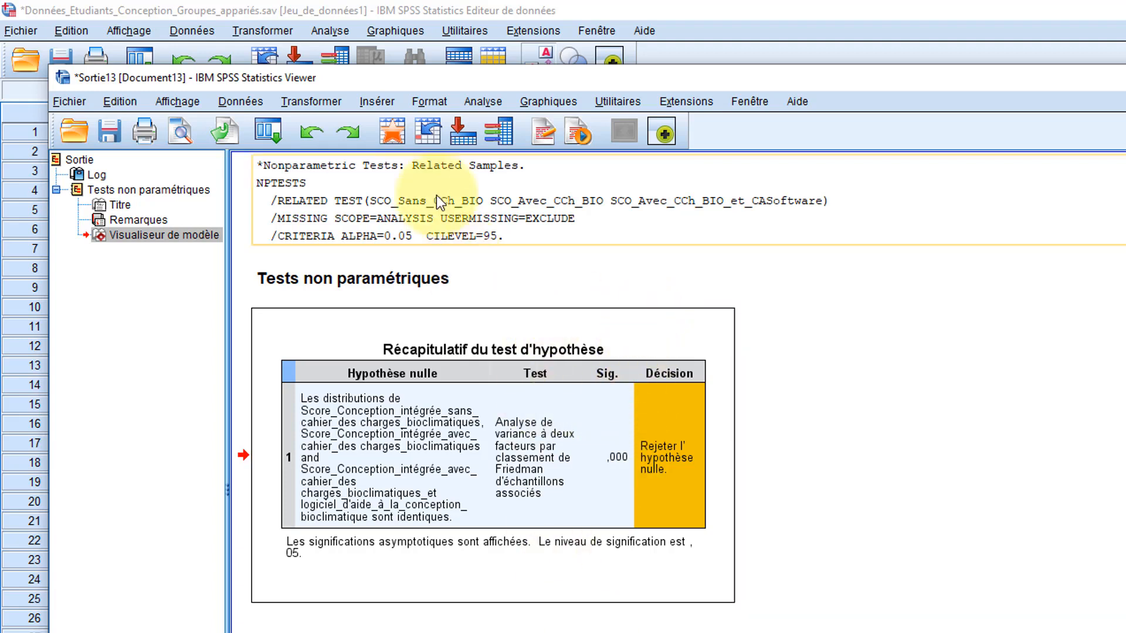
# Open the legacy nonparametric test for K related samples
pyautogui.click(340, 32)
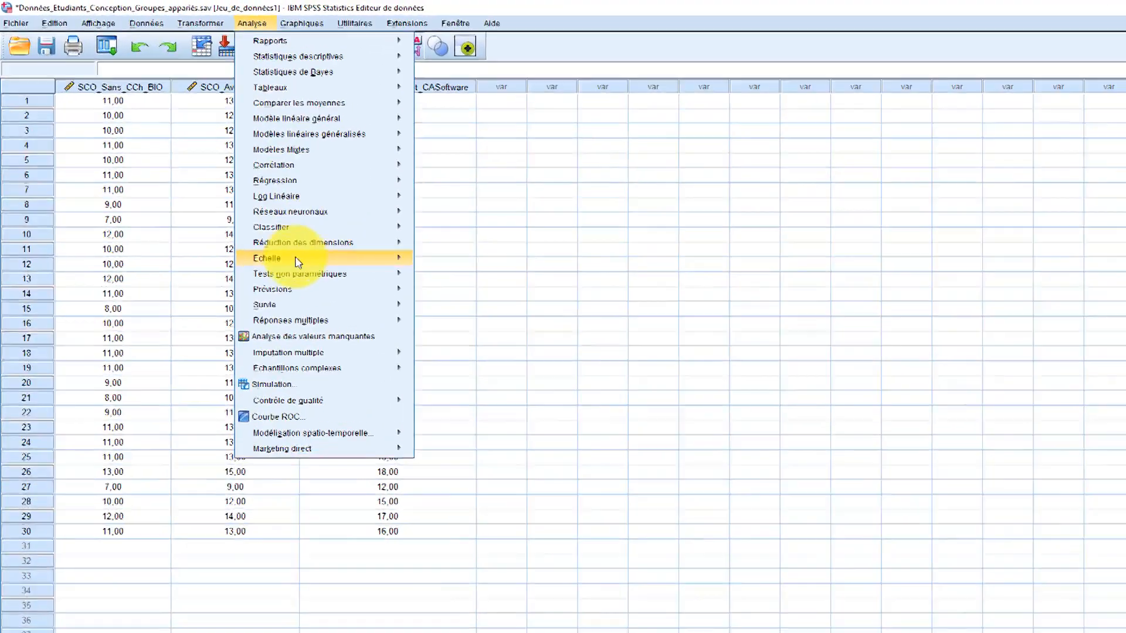
pyautogui.moveTo(261, 238)
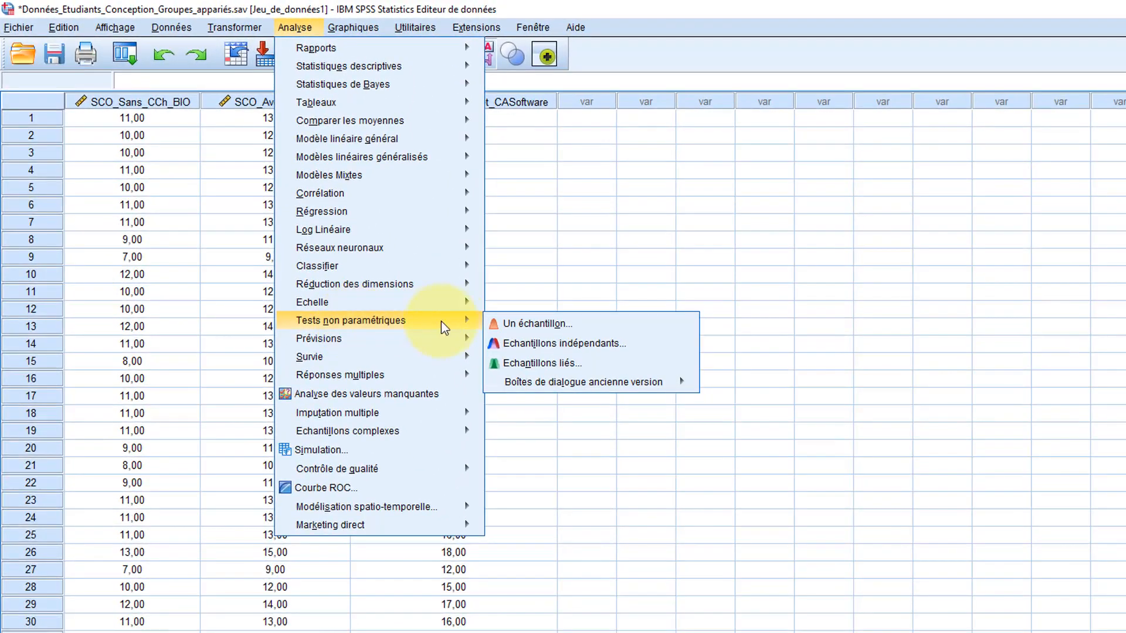
pyautogui.moveTo(562, 377)
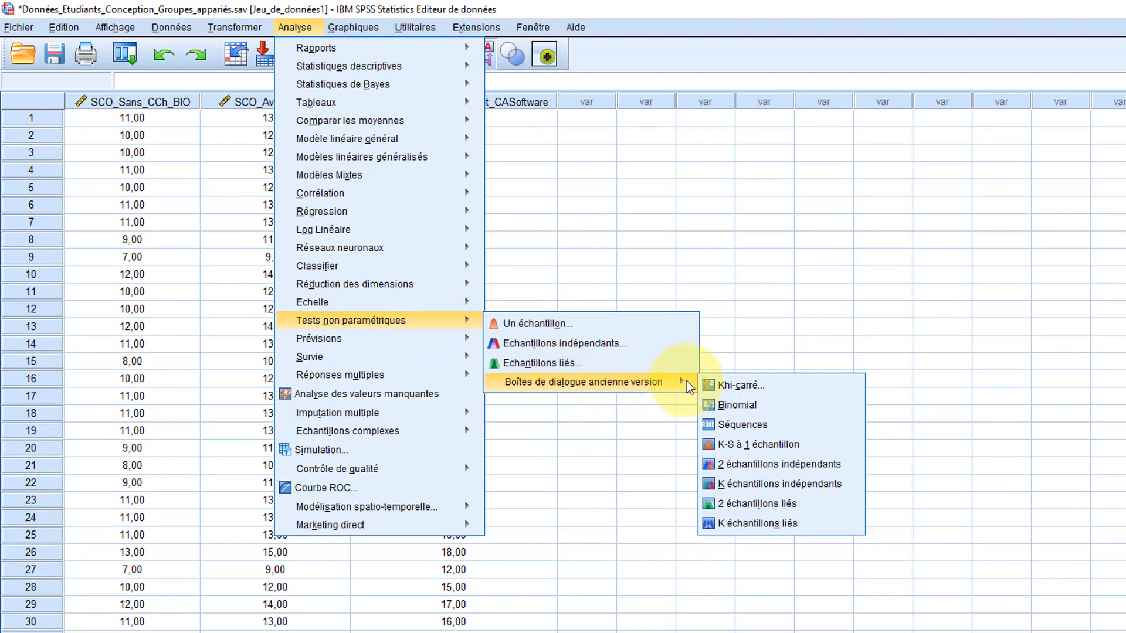
pyautogui.click(746, 523)
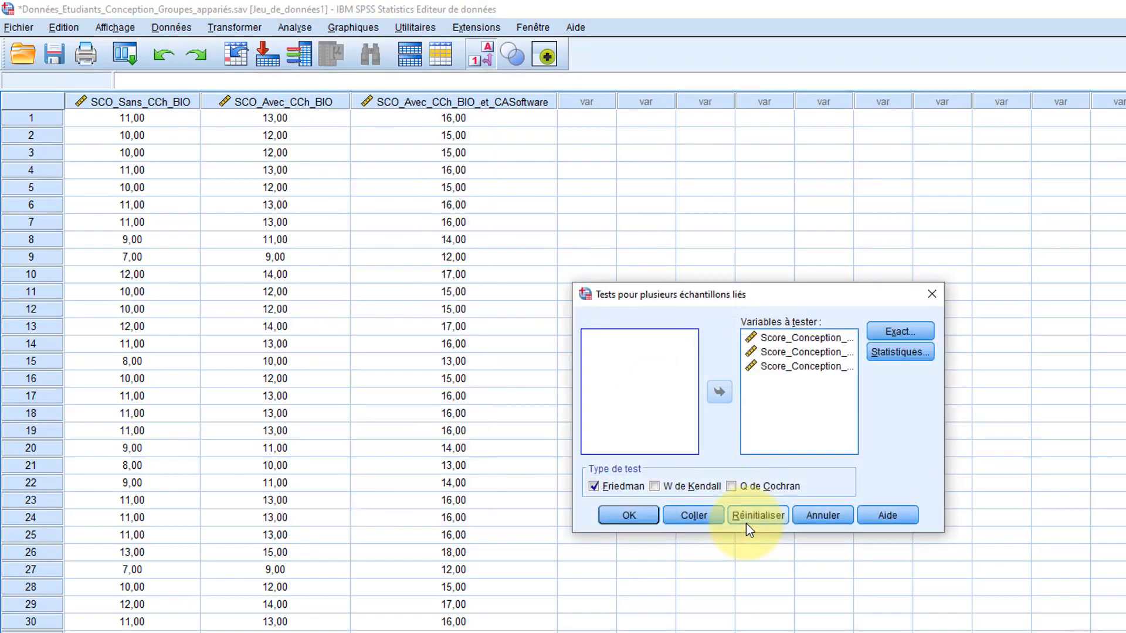
# Remove all three design scores from the test variables of the K related samples test
pyautogui.click(767, 339)
pyautogui.keyDown('shift'); pyautogui.click(769, 367); pyautogui.keyUp('shift')
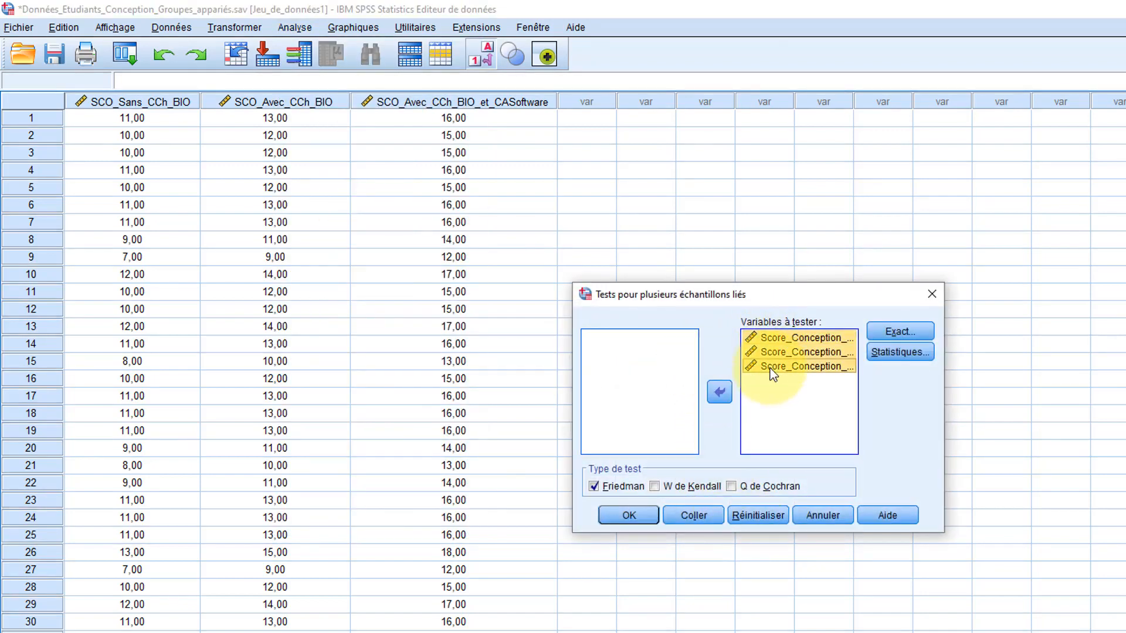
pyautogui.click(719, 392)
pyautogui.click(661, 404)
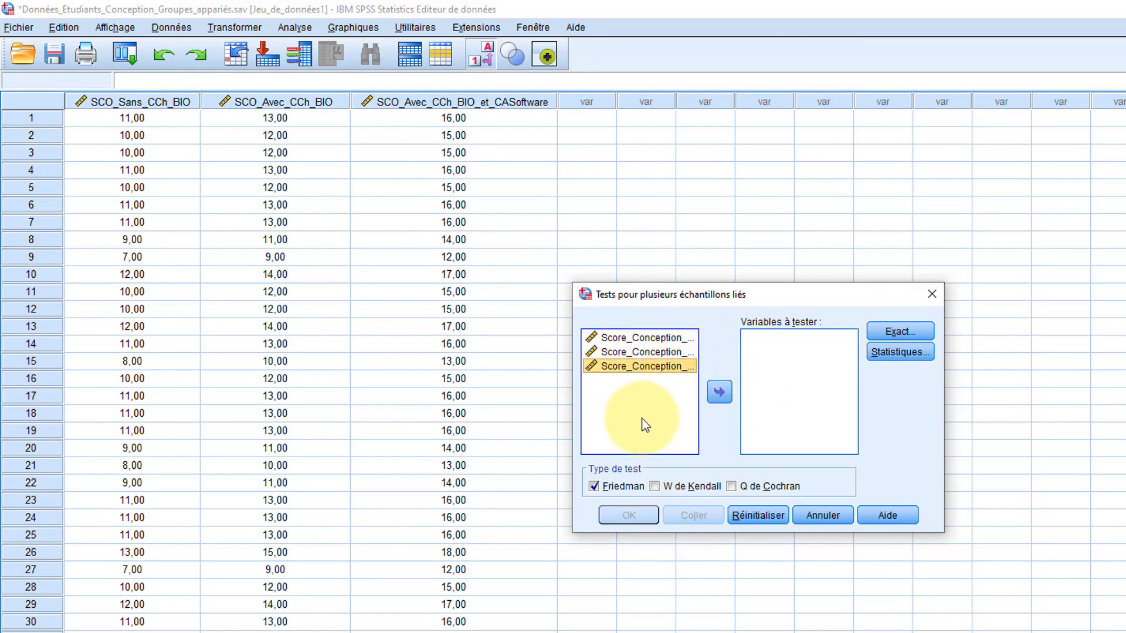
# Add the three design scores as test variables of the Friedman test, one at a time in their listed order
pyautogui.click(639, 339)
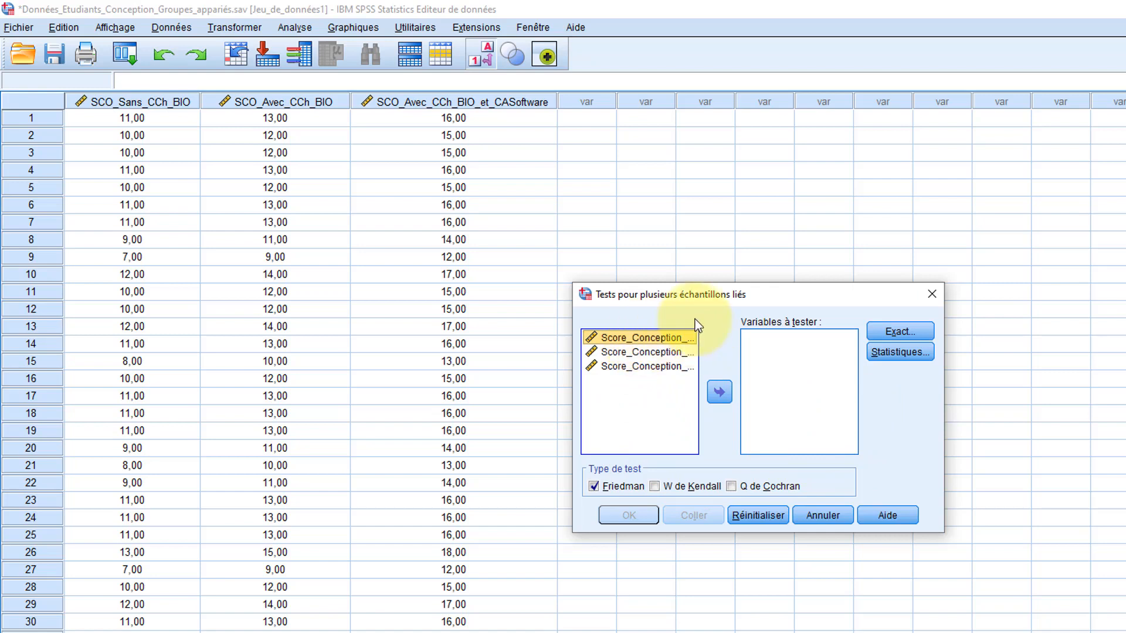
pyautogui.click(722, 390)
pyautogui.click(668, 339)
pyautogui.click(720, 392)
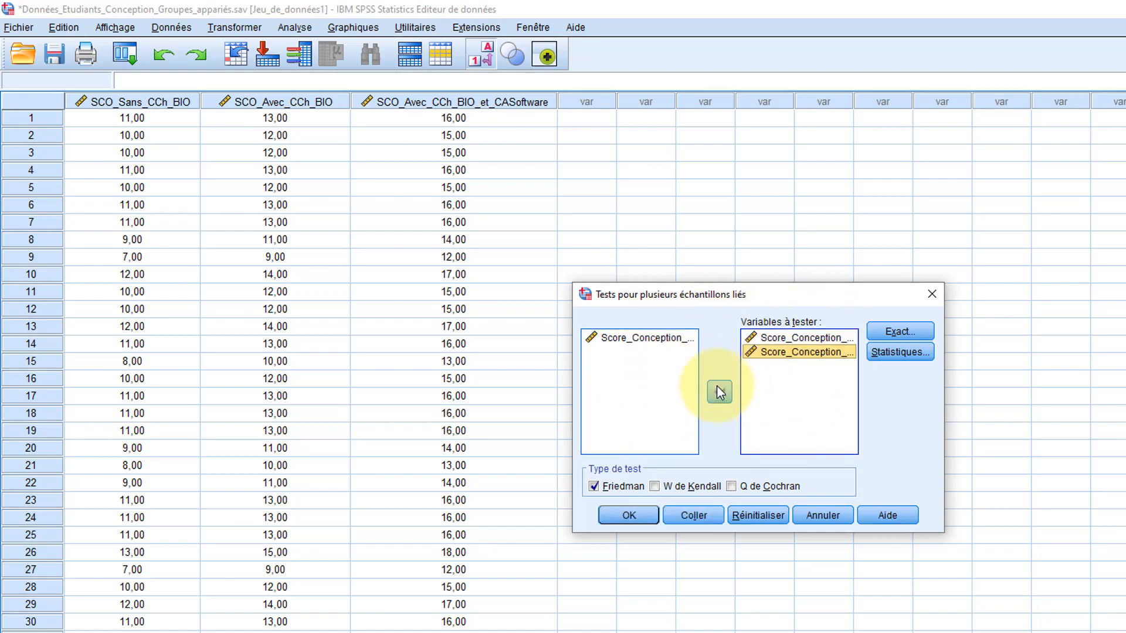
pyautogui.click(664, 342)
pyautogui.click(717, 390)
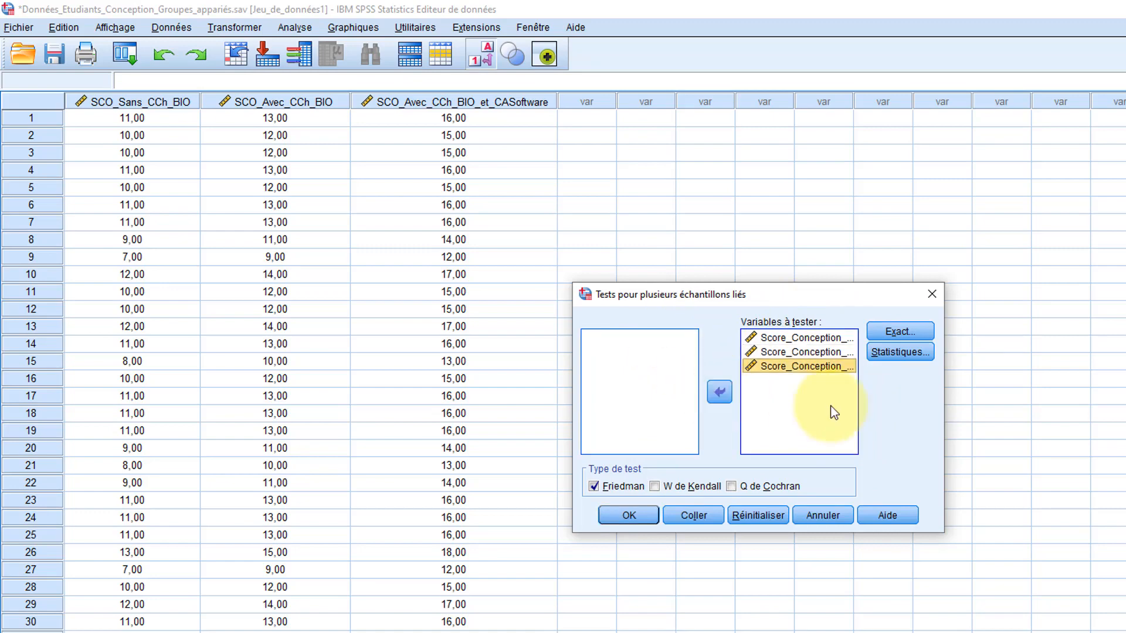
# Review the exact test options, leaving them as they are, and include descriptive statistics (Caractéristique) without quartiles in the Friedman test
pyautogui.click(910, 329)
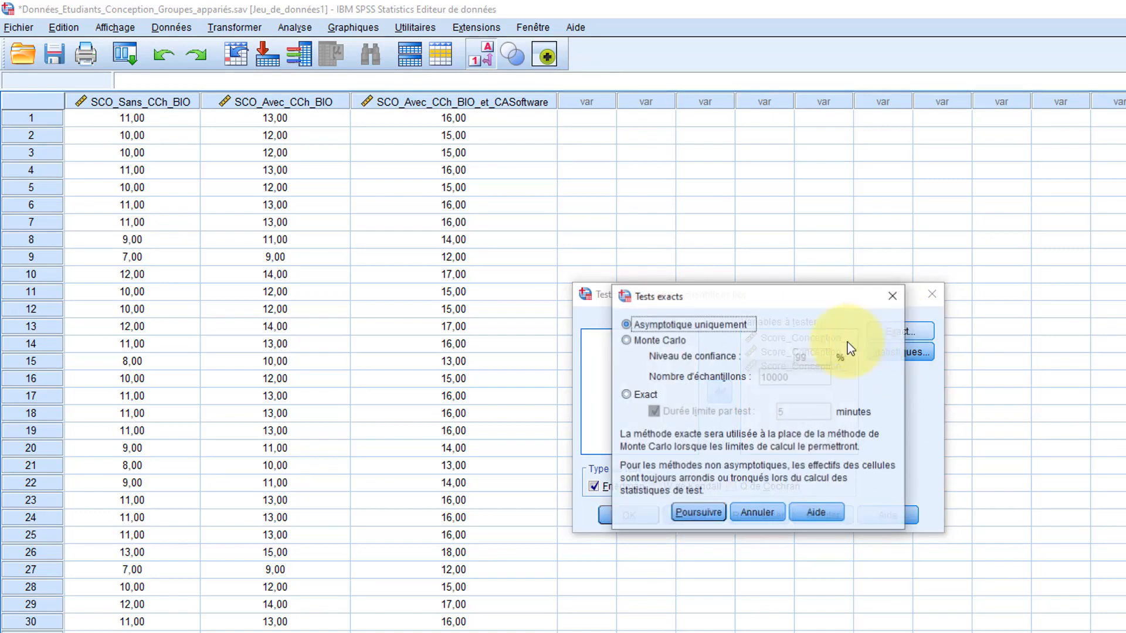
pyautogui.click(758, 515)
pyautogui.click(889, 354)
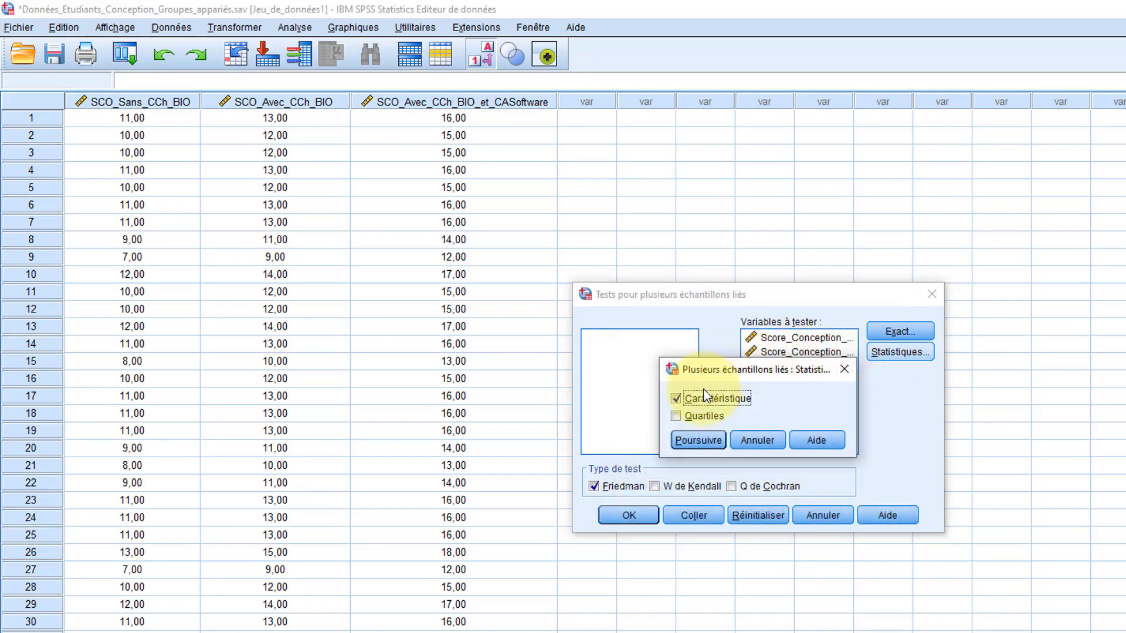
pyautogui.click(677, 400)
pyautogui.click(676, 400)
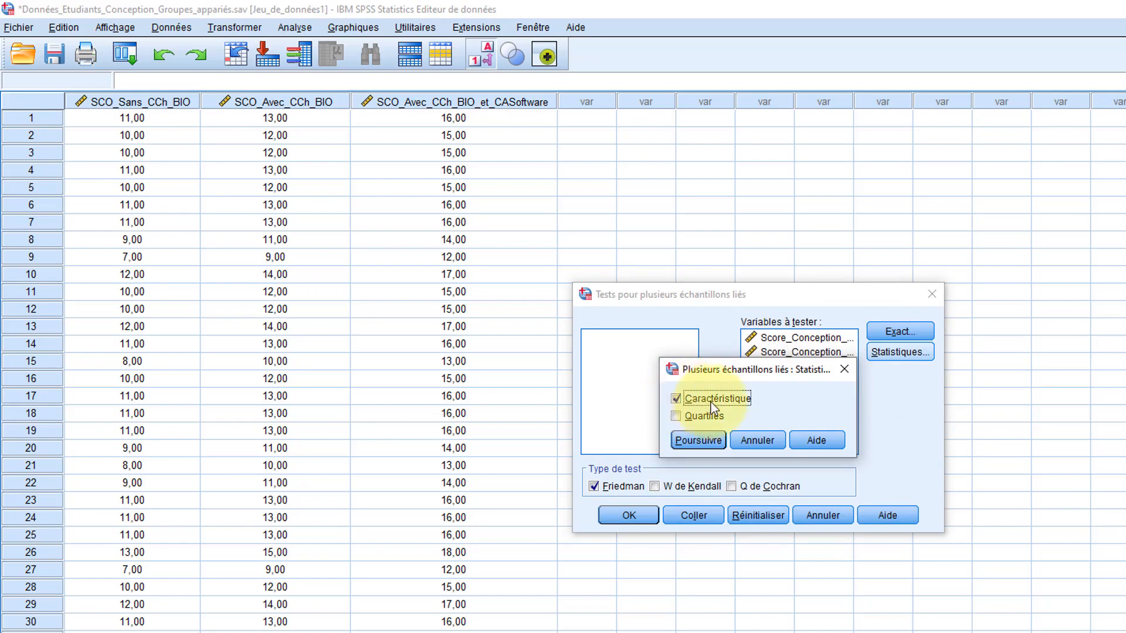
pyautogui.click(697, 441)
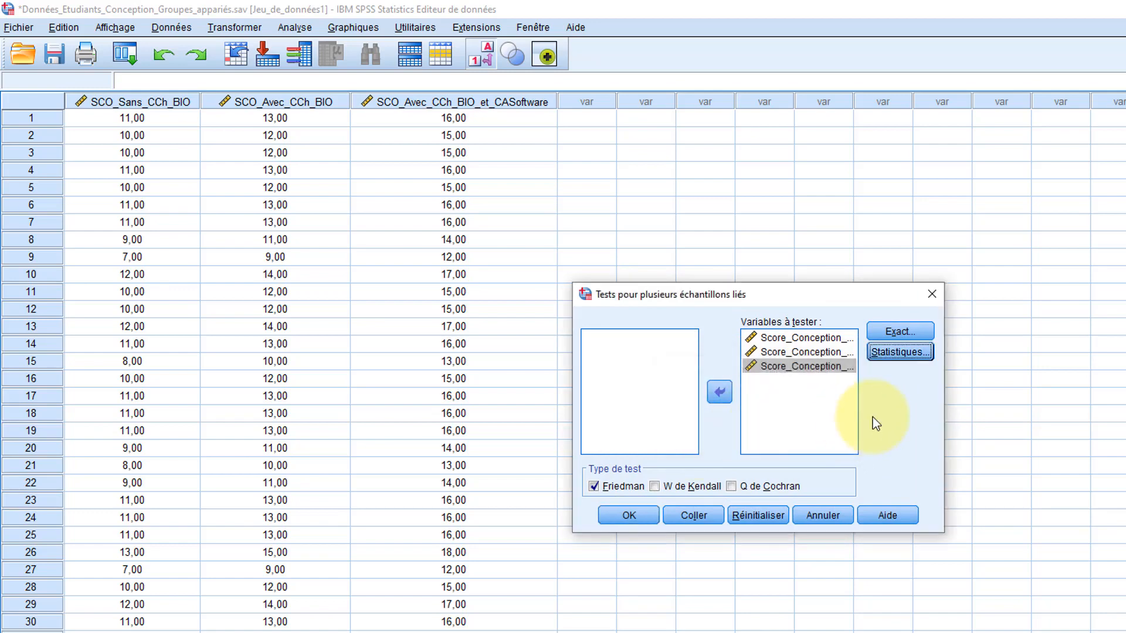
# Keep Friedman as the only selected test type and run the test for the related samples
pyautogui.click(593, 486)
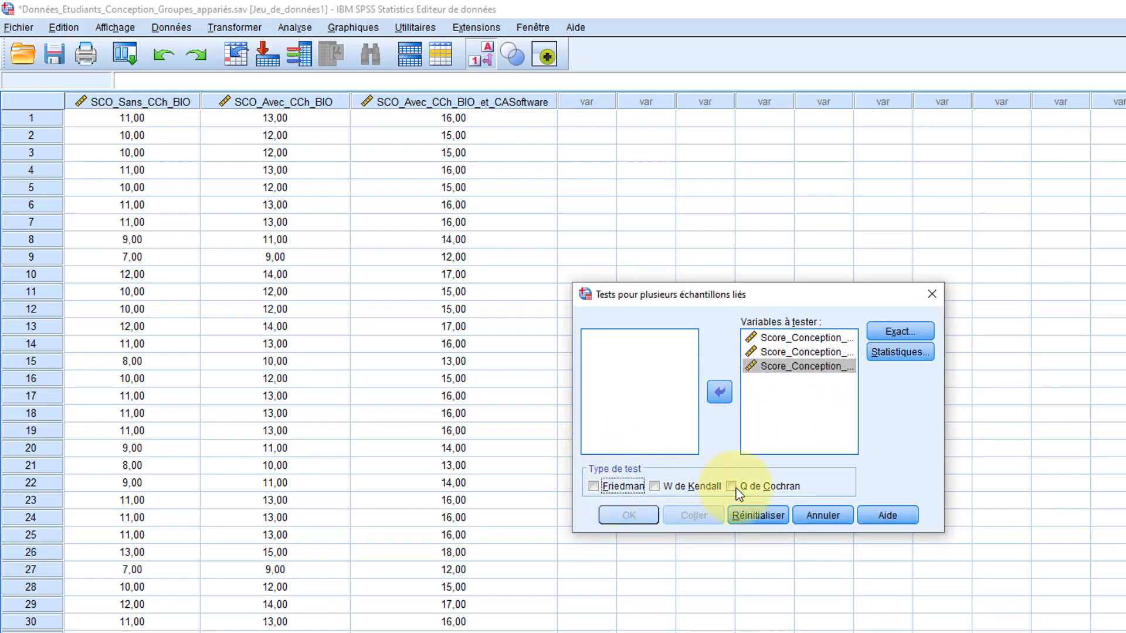
pyautogui.click(591, 486)
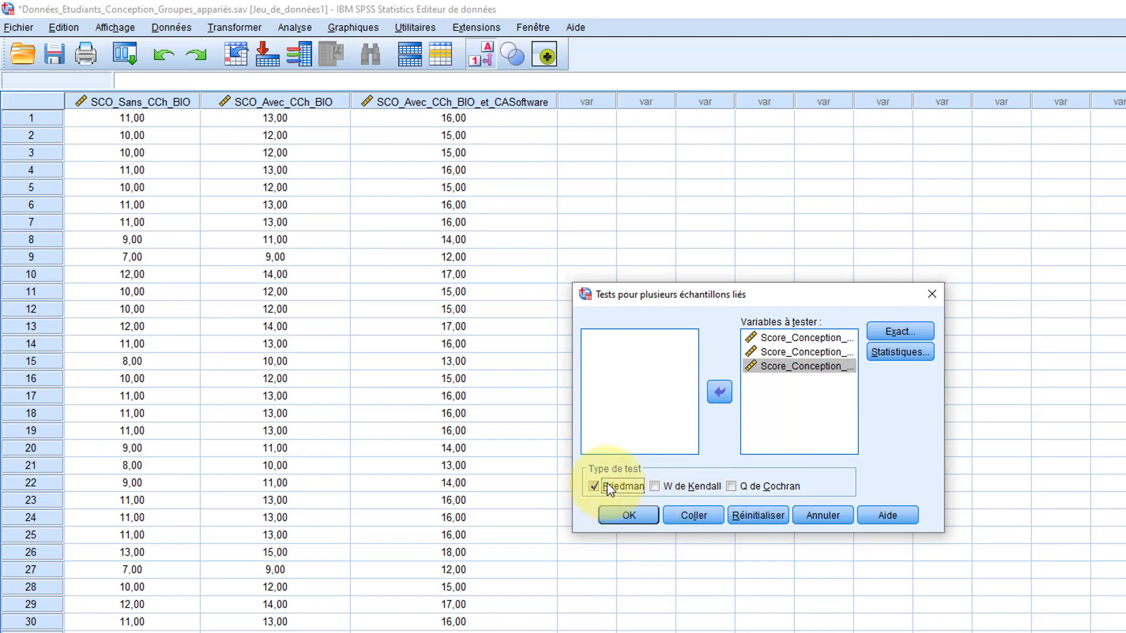
pyautogui.click(630, 516)
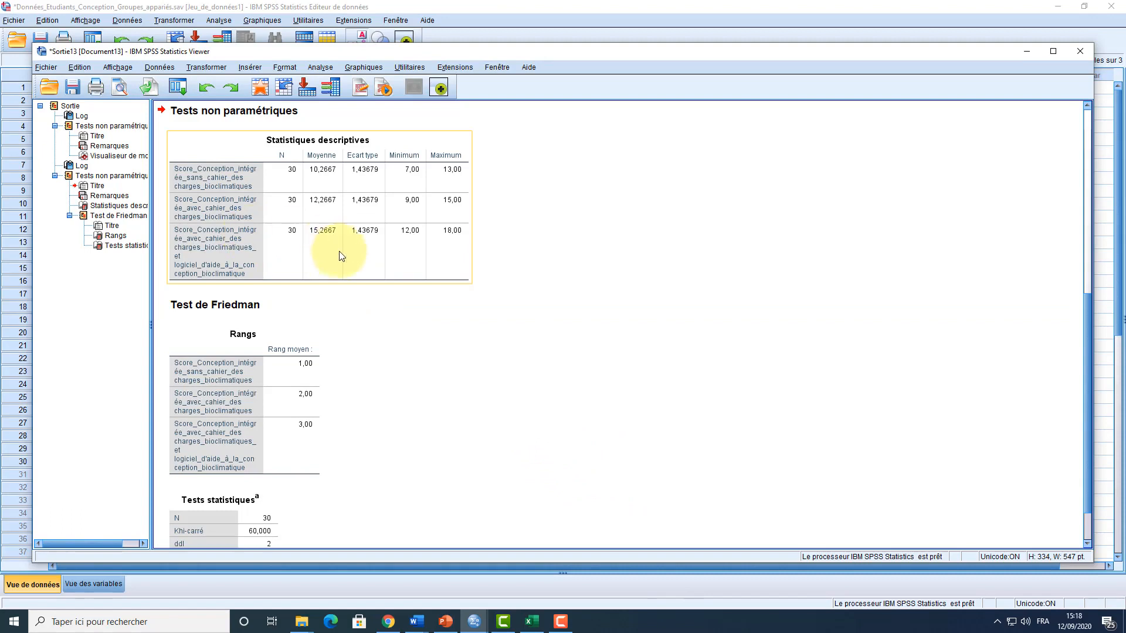
# Examine the descriptive statistics, mean ranks and test statistics tables in the Friedman test output
pyautogui.click(365, 257)
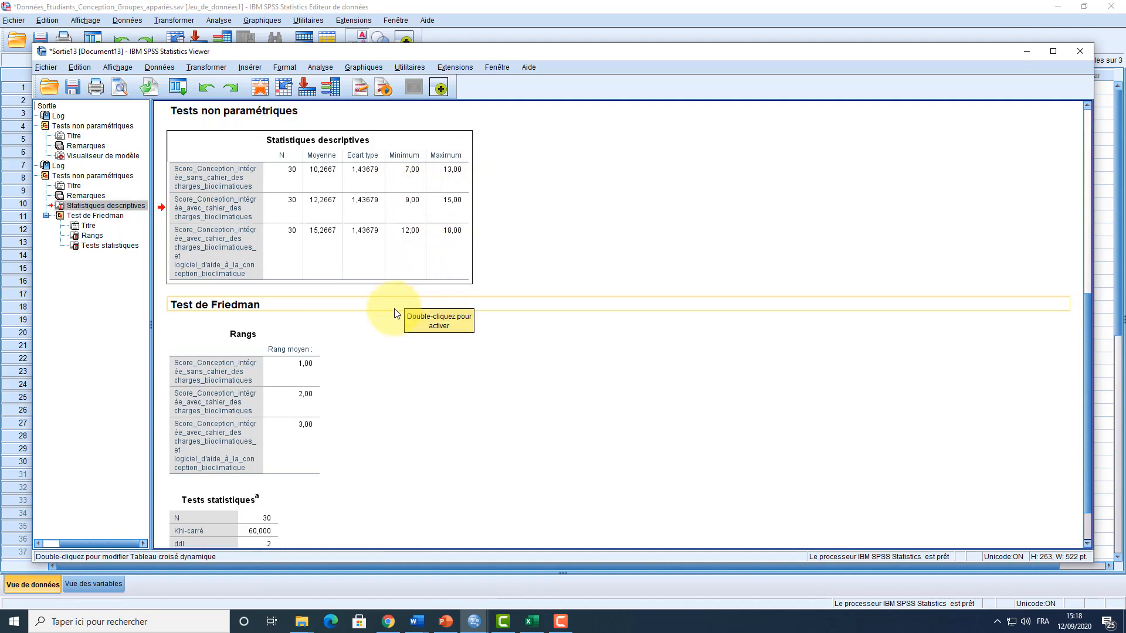
pyautogui.scroll(-1, 358, 320)
pyautogui.click(244, 305)
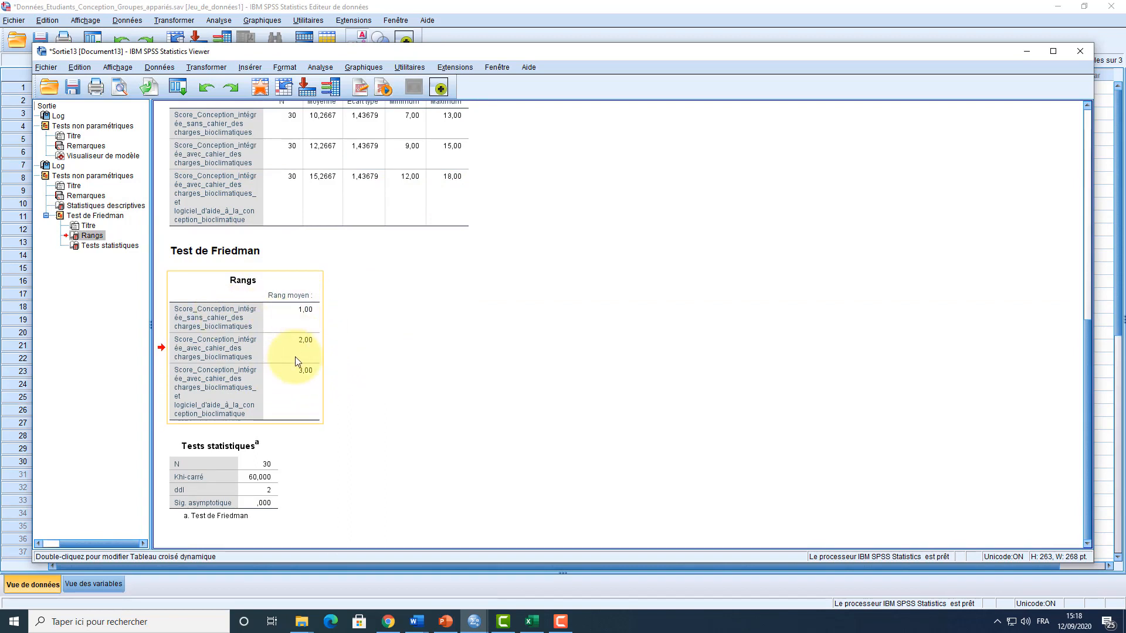
pyautogui.click(229, 467)
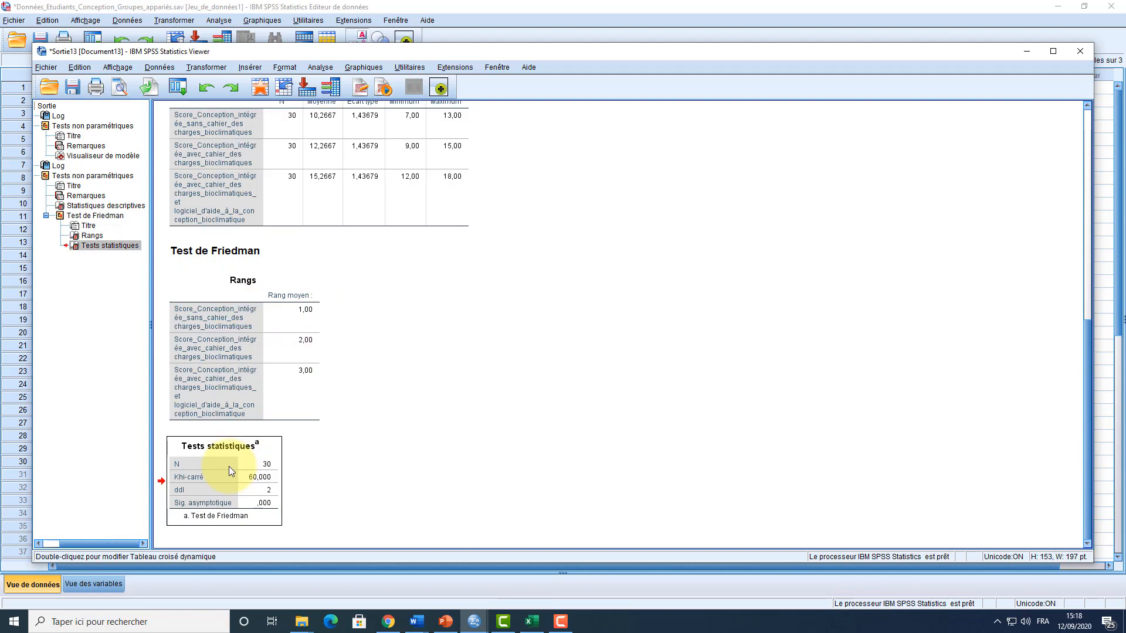